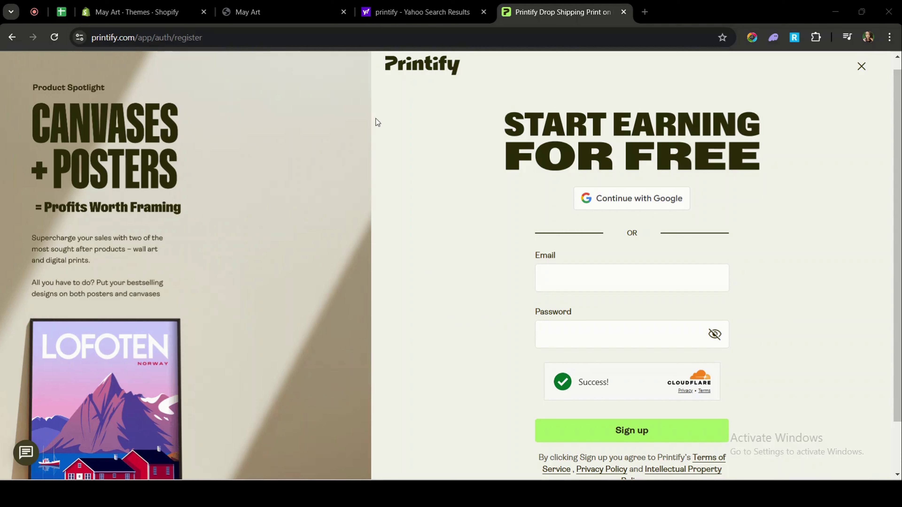
- Sign up for a Printify account by continuing with an existing Google account
click(394, 15)
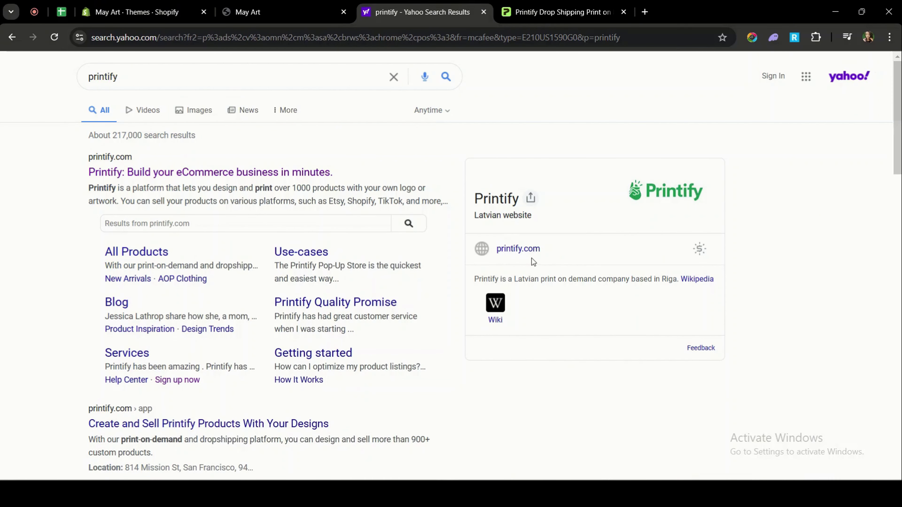
click(548, 14)
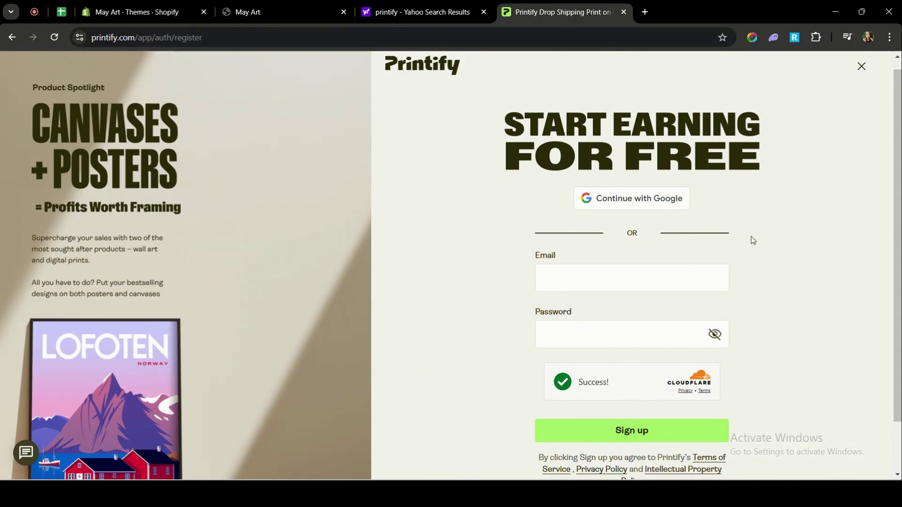
click(677, 282)
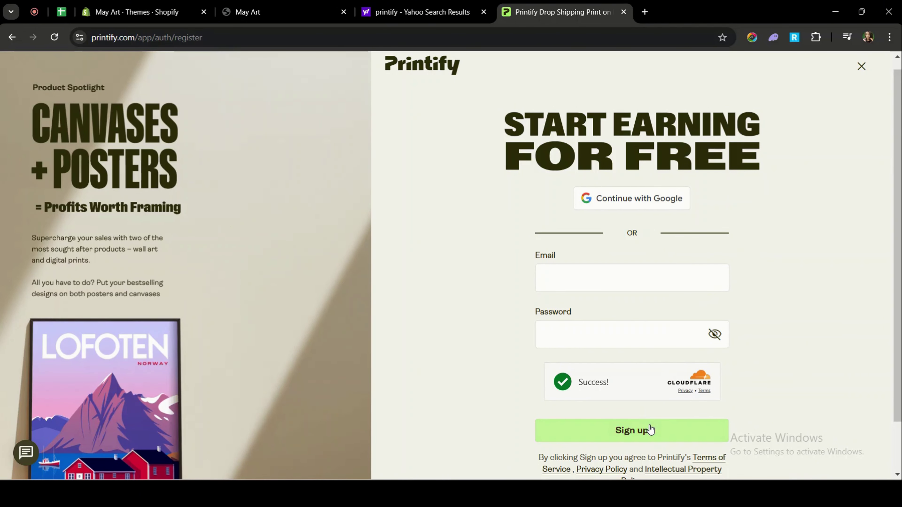
click(634, 209)
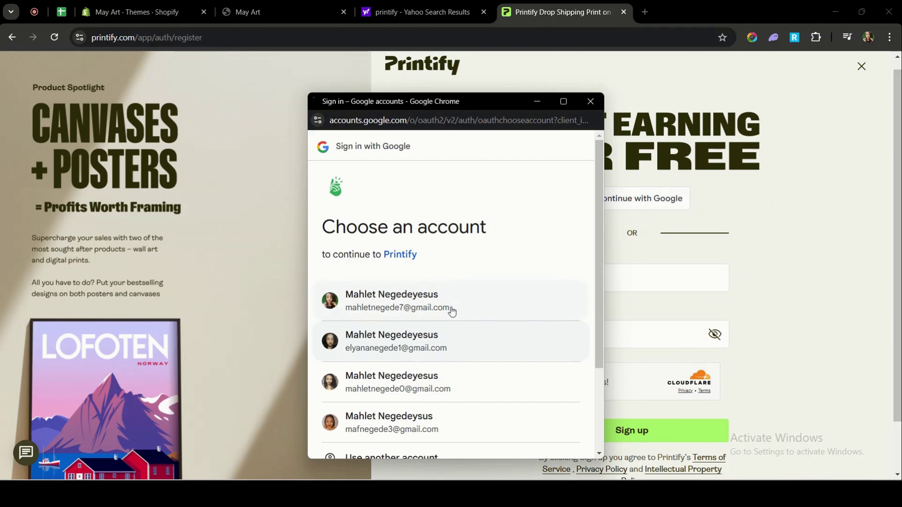
click(455, 377)
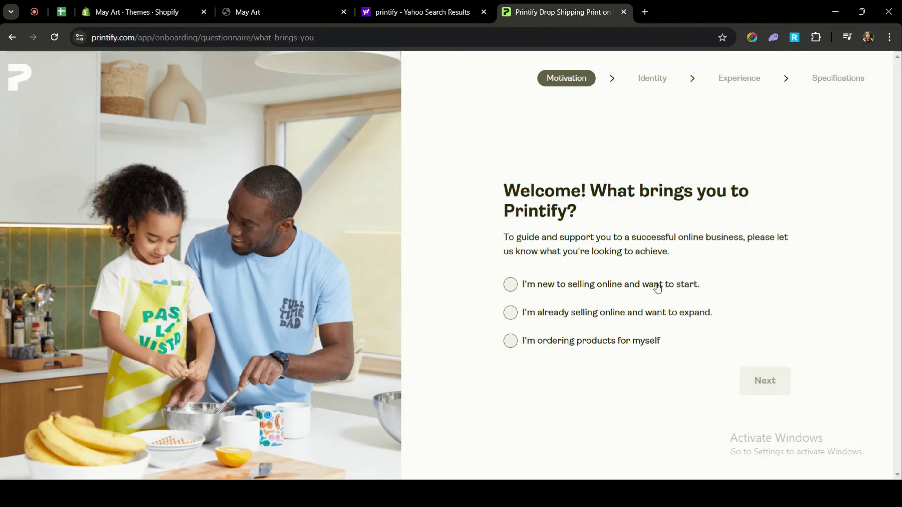
- Complete the onboarding questionnaire as new to selling online and an Artist/Designer, with South Africa as the main selling country
click(658, 287)
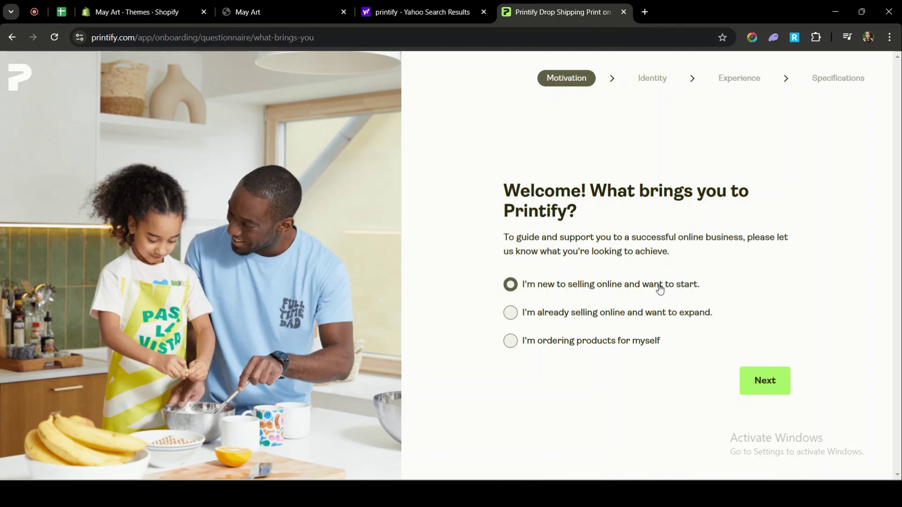
click(759, 382)
click(630, 284)
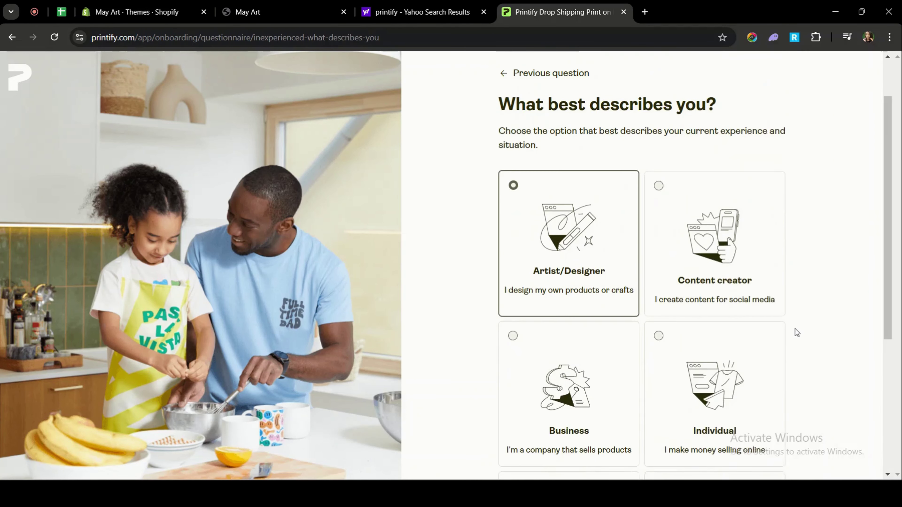
scroll(795, 328, down, 5)
click(761, 434)
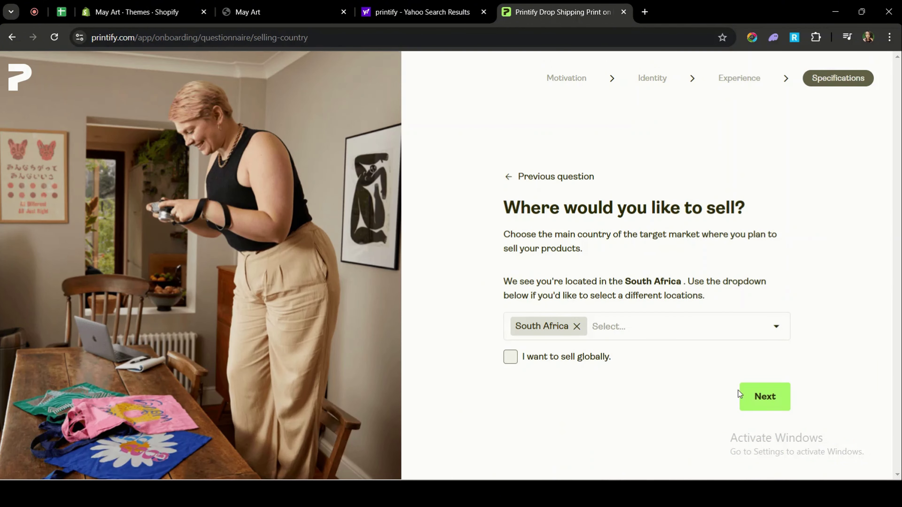
click(761, 396)
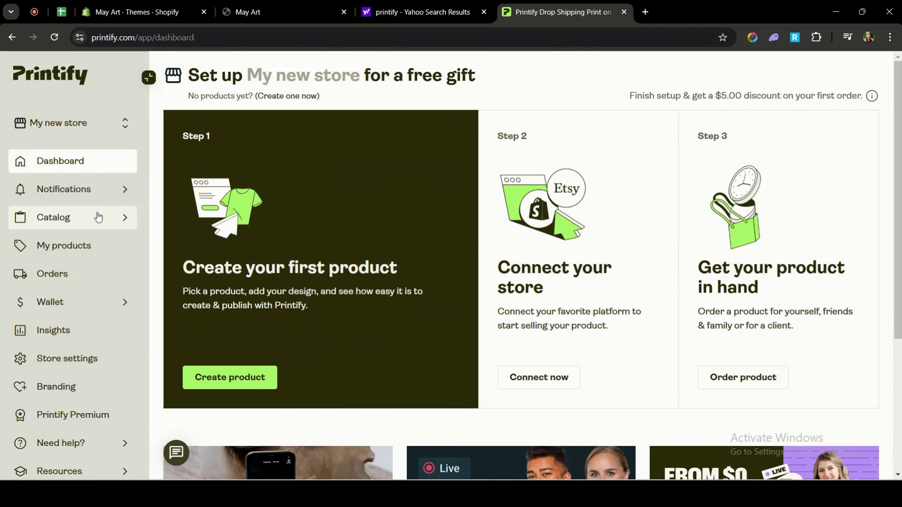
- Open the full catalog of men's clothing T-shirts
click(98, 219)
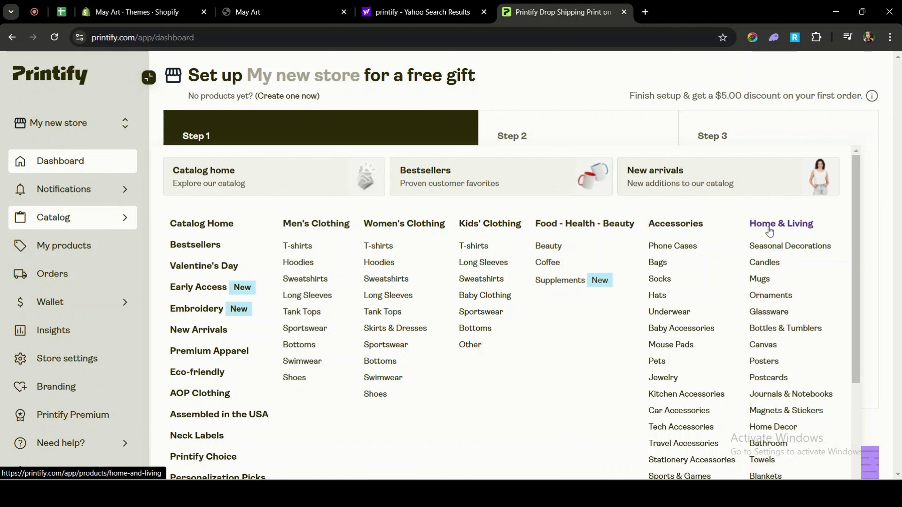
click(298, 246)
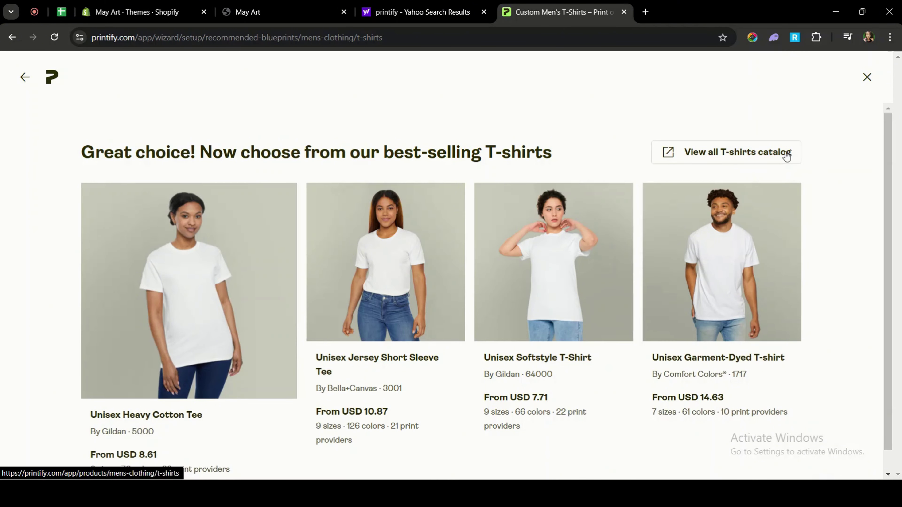
click(776, 153)
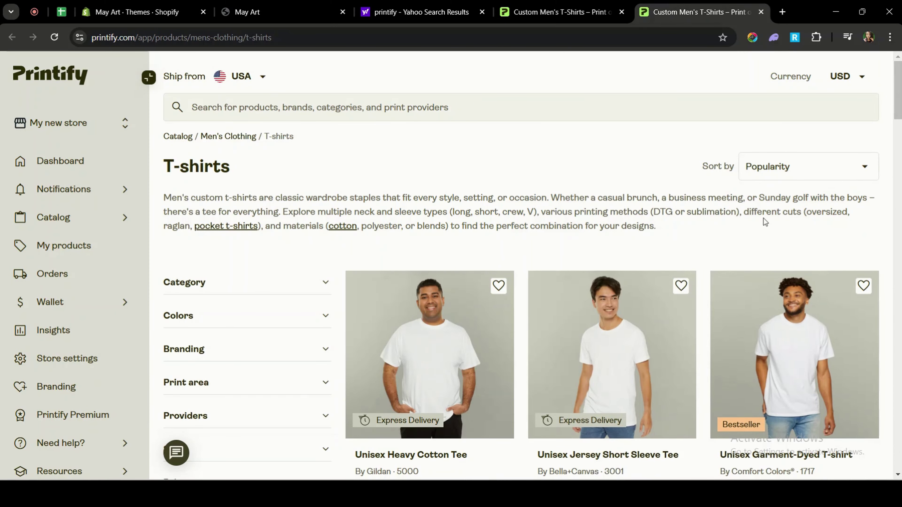
- Look through the men's T-shirt listings and the available filters, including the print providers
scroll(763, 218, down, 3)
scroll(763, 218, down, 5)
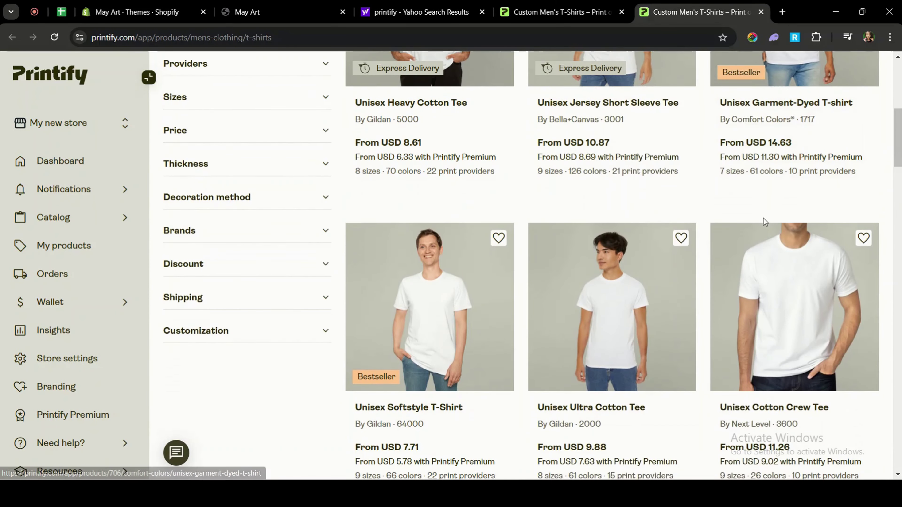
scroll(763, 218, down, 2)
scroll(406, 150, up, 10)
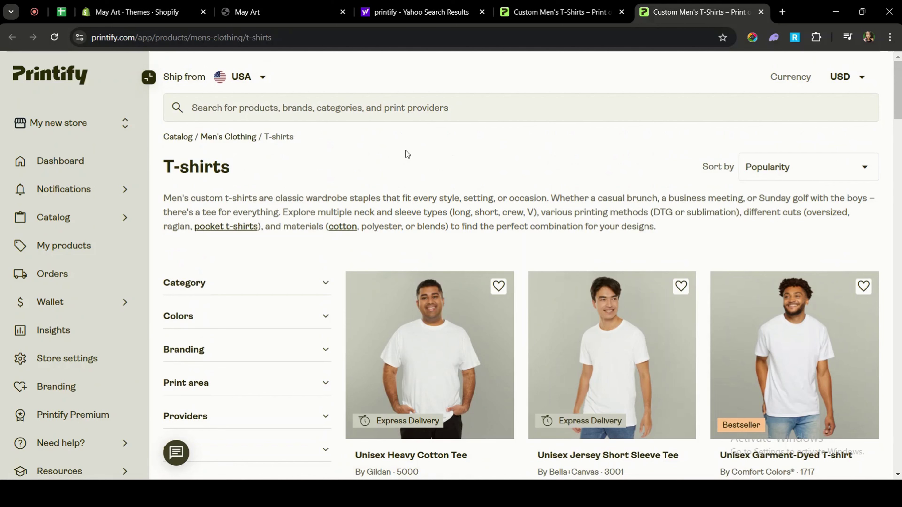
scroll(405, 151, down, 3)
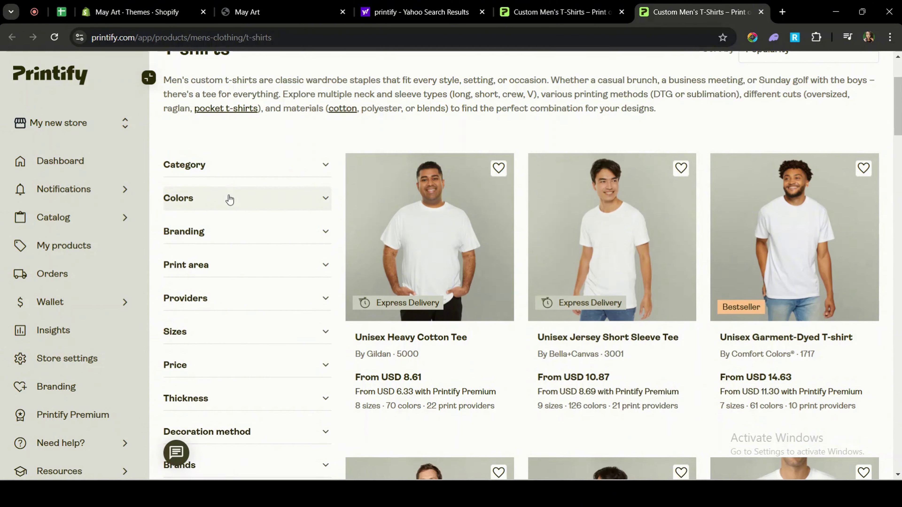
scroll(227, 200, down, 2)
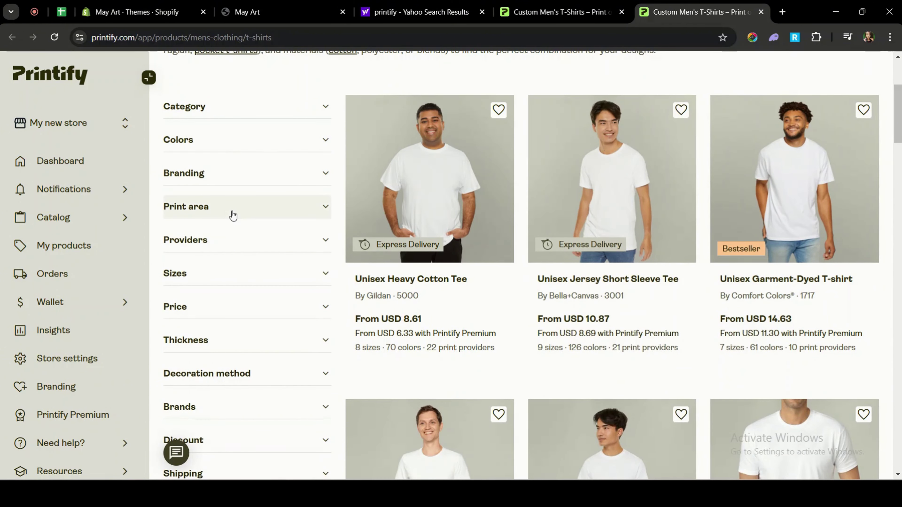
click(245, 241)
click(245, 241)
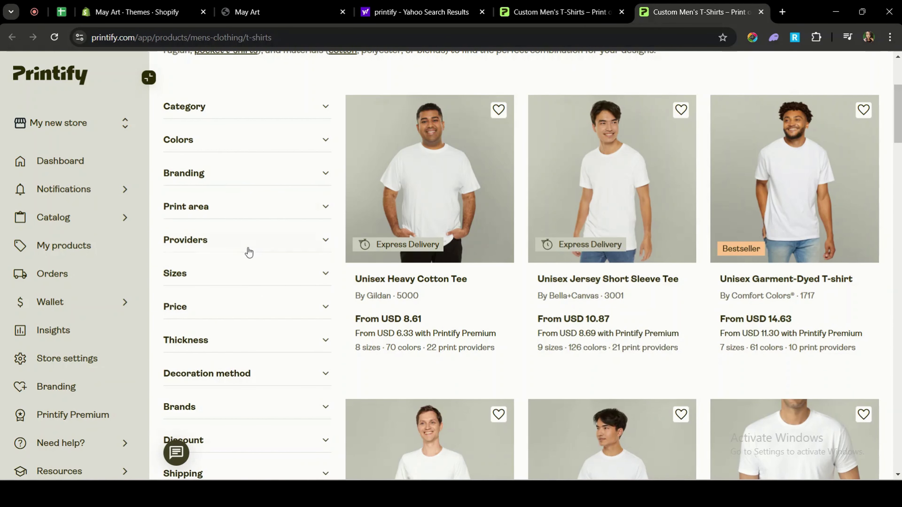
- Open the Unisex Heavy Cotton Tee (Gildan 5000), review its product page and start designing it
scroll(248, 252, down, 2)
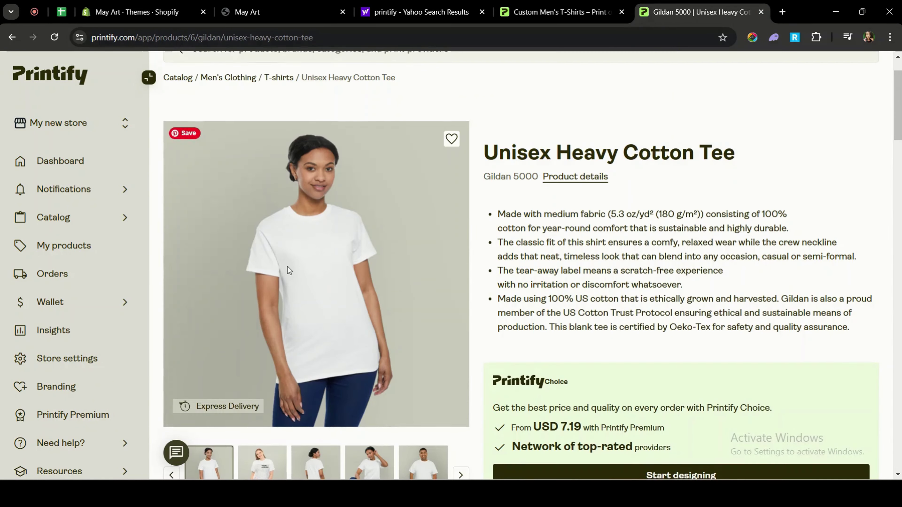
scroll(288, 268, down, 5)
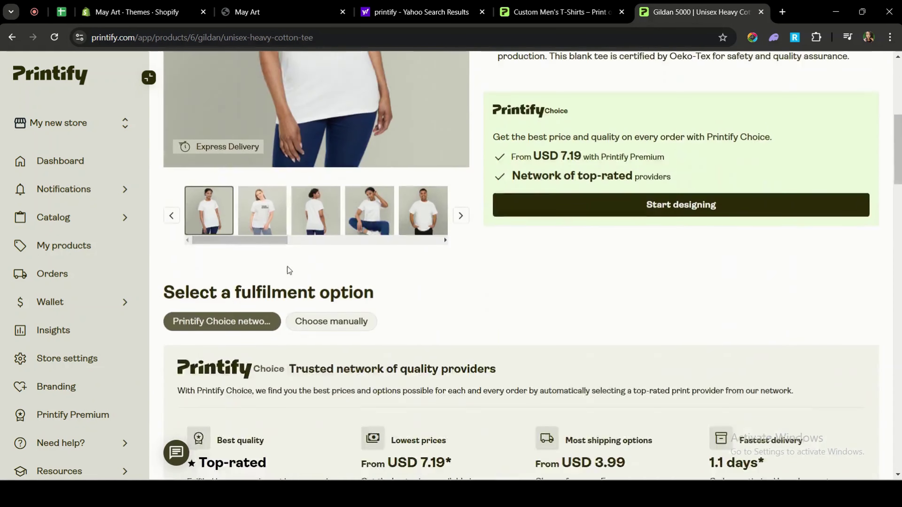
scroll(288, 268, up, 6)
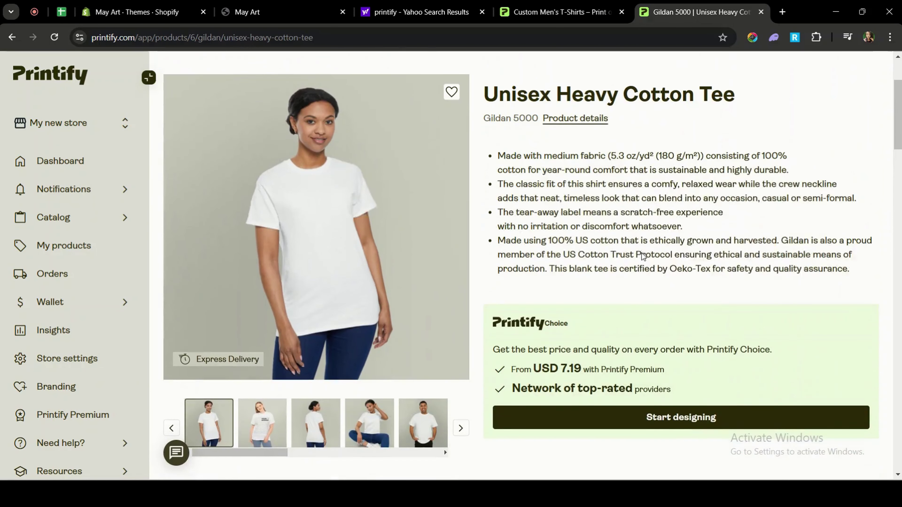
click(664, 418)
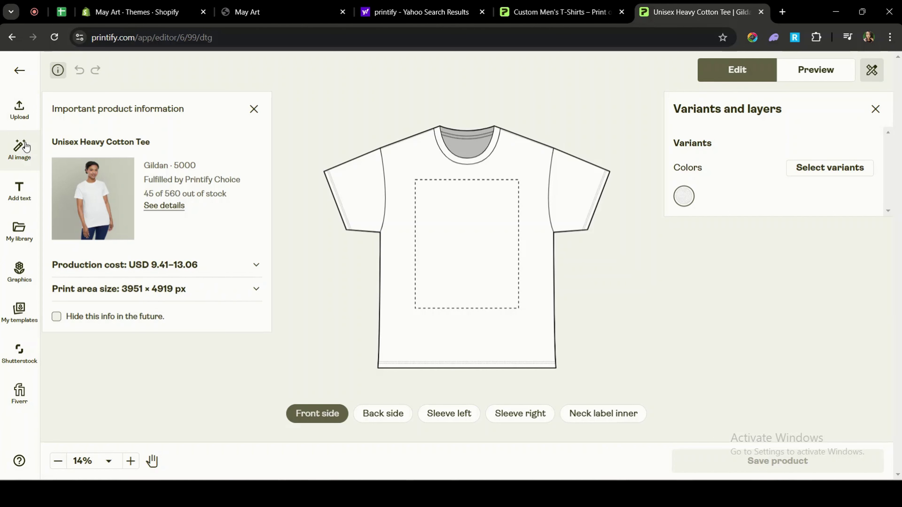
- Upload sample11.png from the device's Desktop folder onto the front side of the T-shirt
click(19, 312)
click(20, 108)
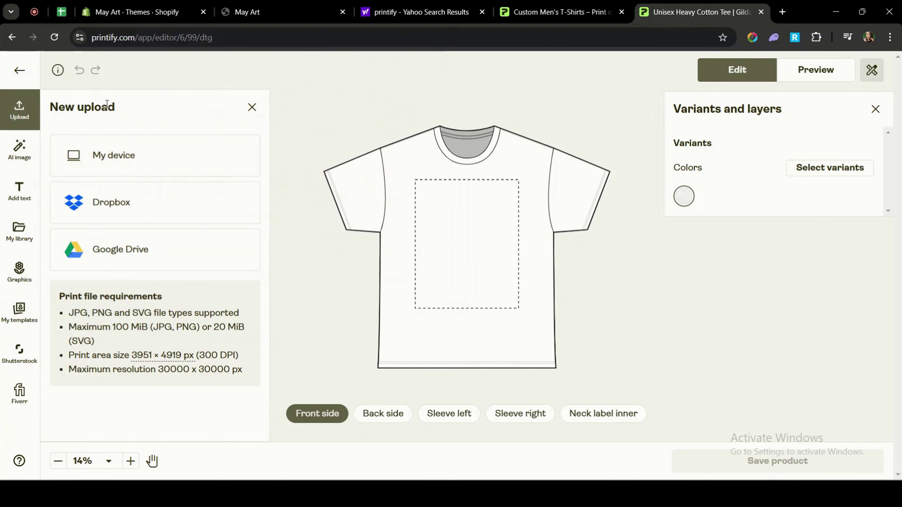
click(95, 158)
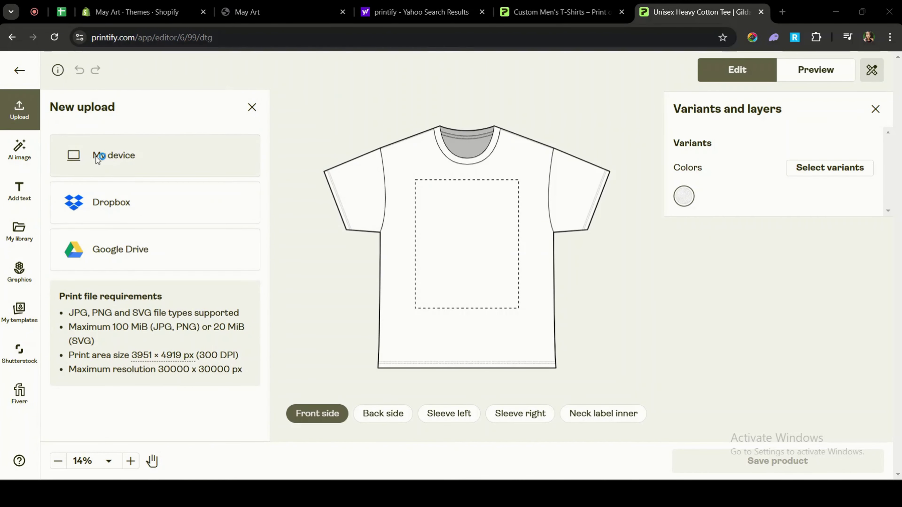
scroll(284, 144, down, 5)
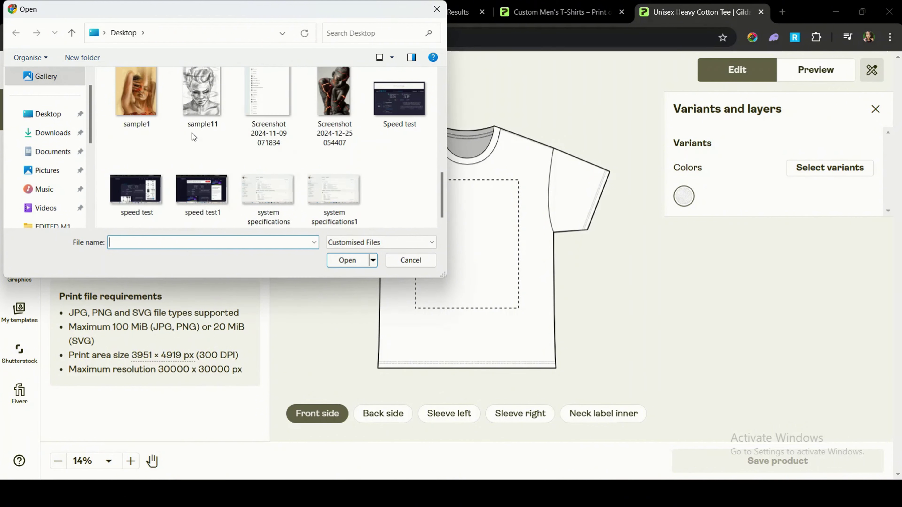
click(189, 104)
click(346, 259)
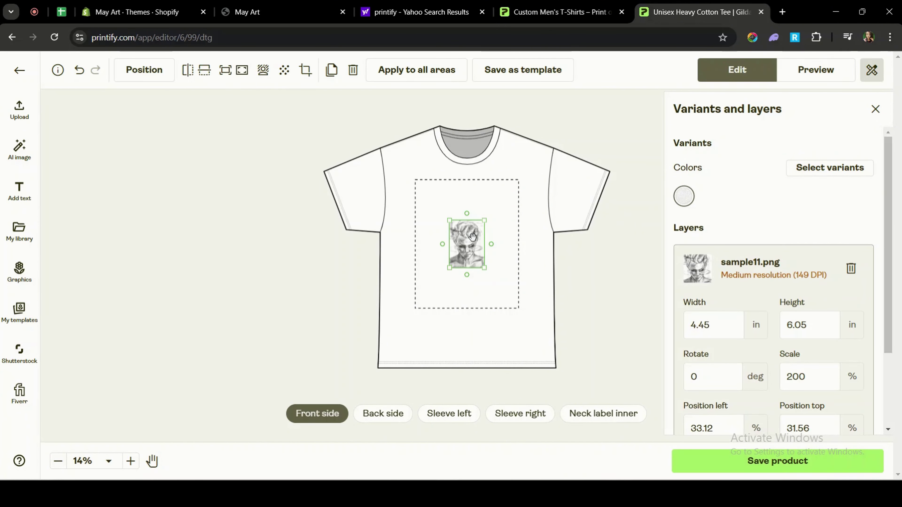
- Review the design's layer settings and add two more color variants to the white shirt, including Ash
scroll(749, 197, down, 3)
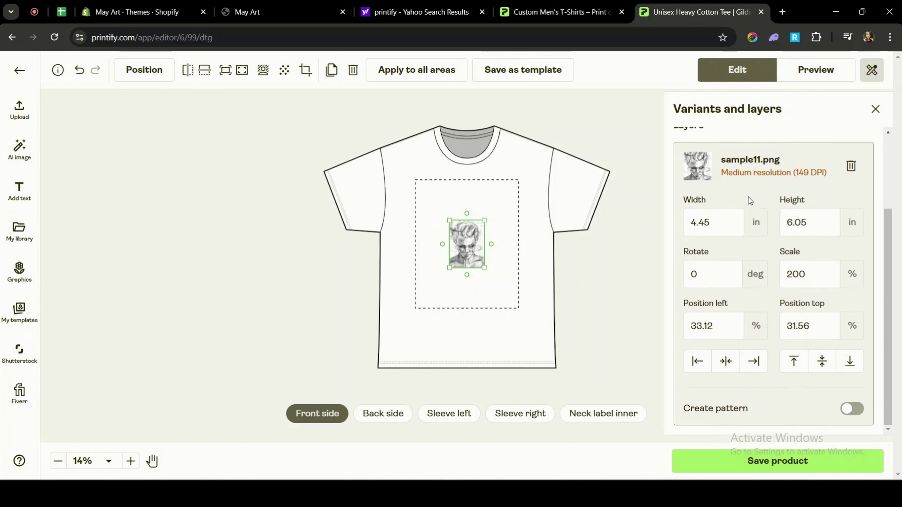
scroll(750, 201, up, 3)
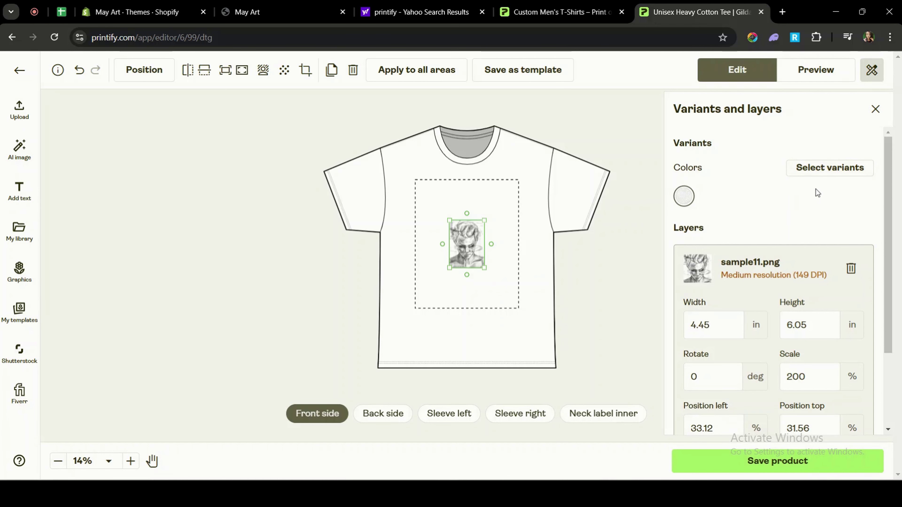
click(830, 175)
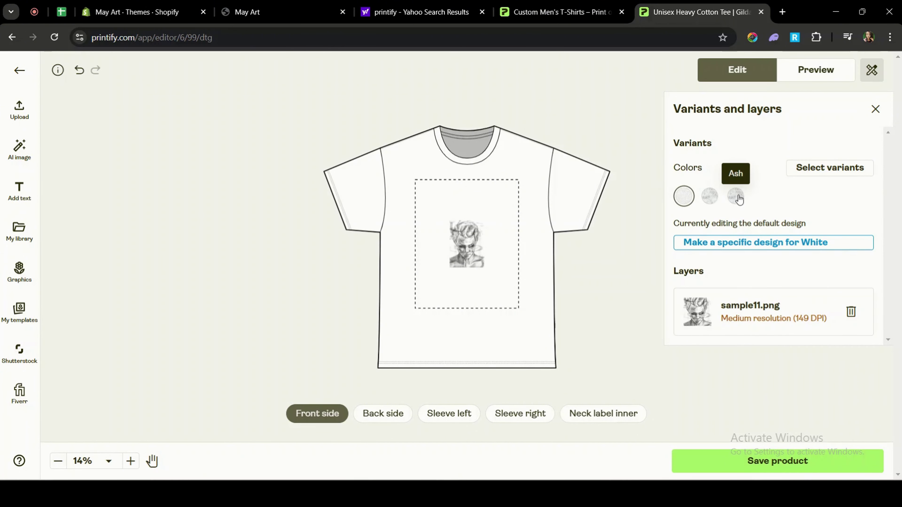
- Enlarge the sample11.png design to fill the front print area and deselect it
click(474, 232)
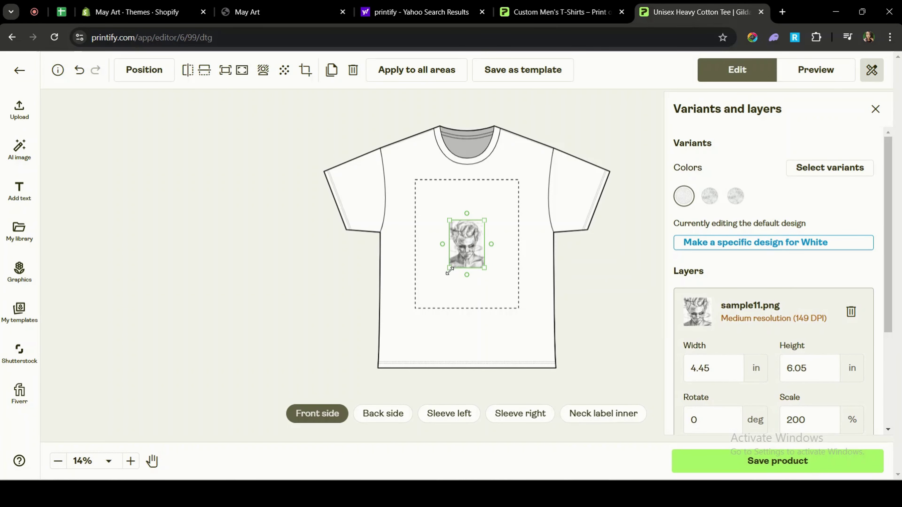
drag(450, 269, 419, 309)
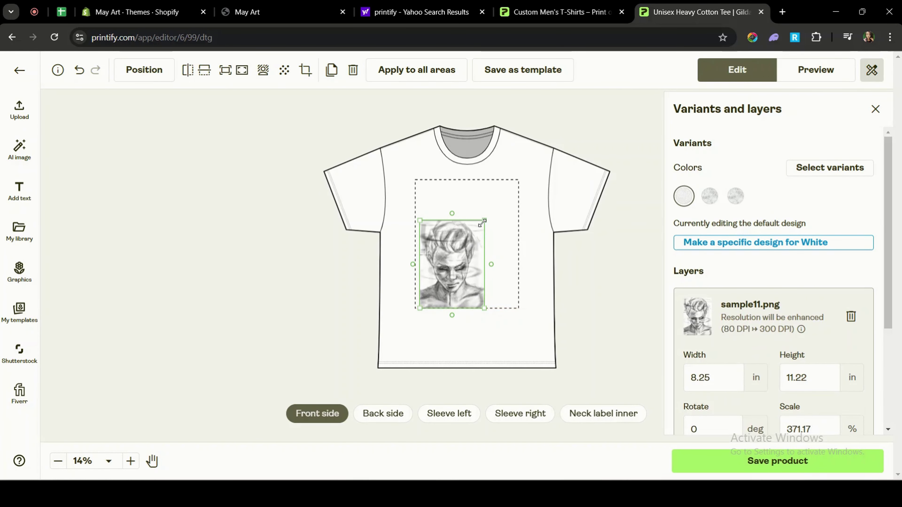
drag(483, 222, 514, 180)
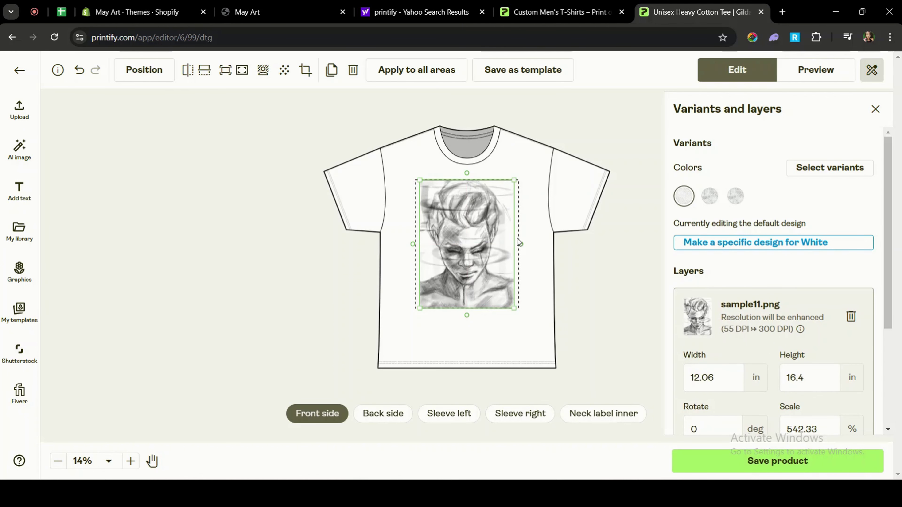
click(587, 355)
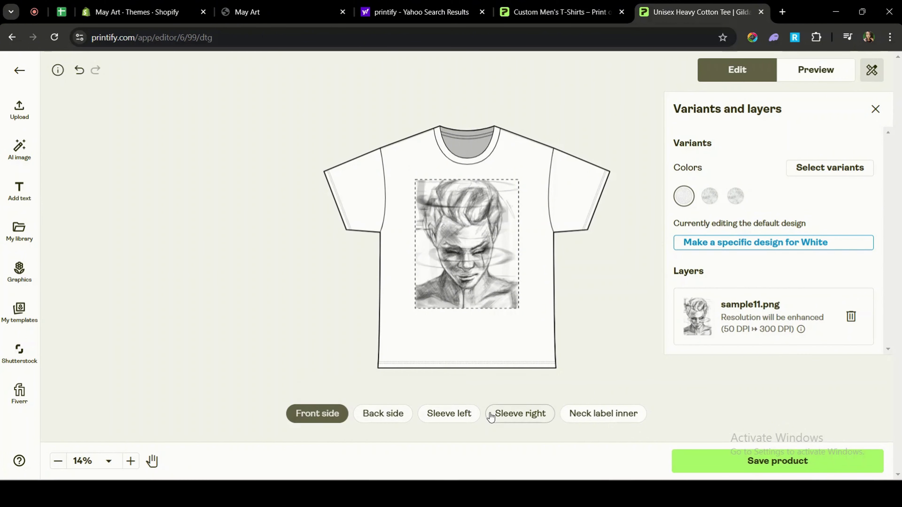
- View the shirt's other print areas, including the back side, left sleeve and inner neck label
click(385, 415)
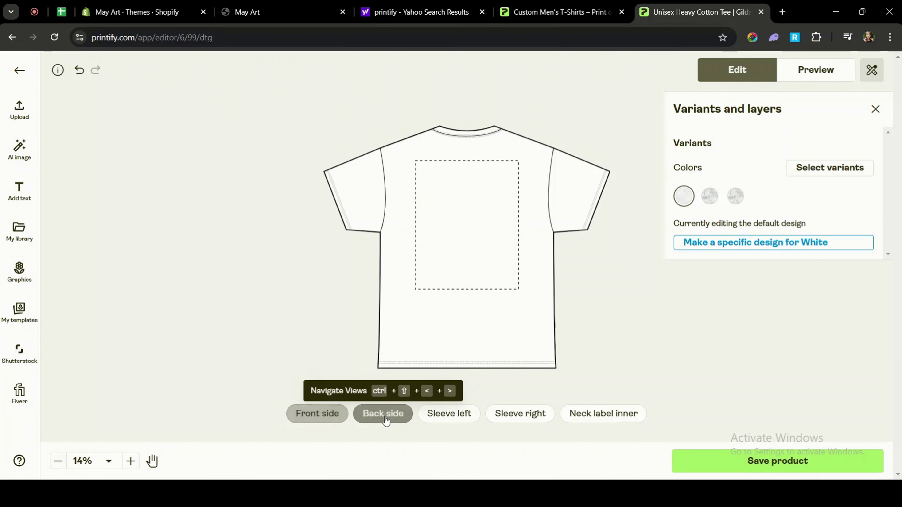
click(441, 418)
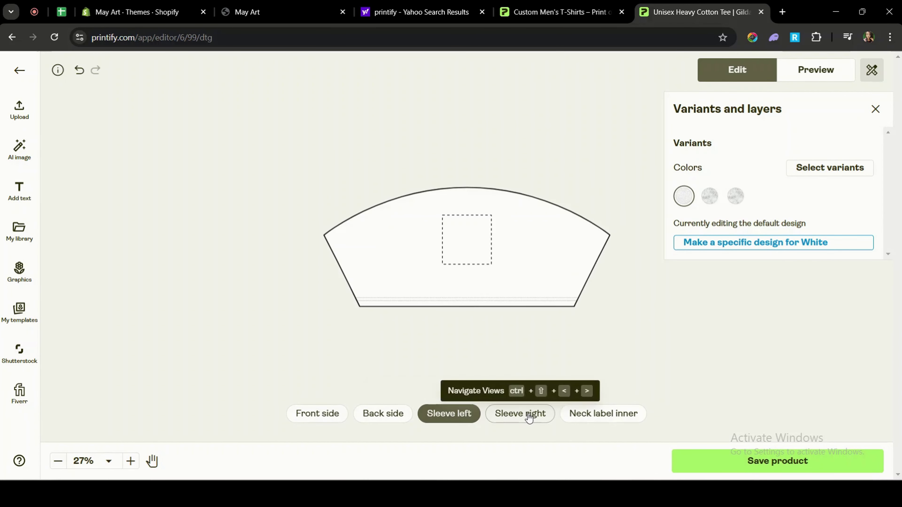
click(605, 417)
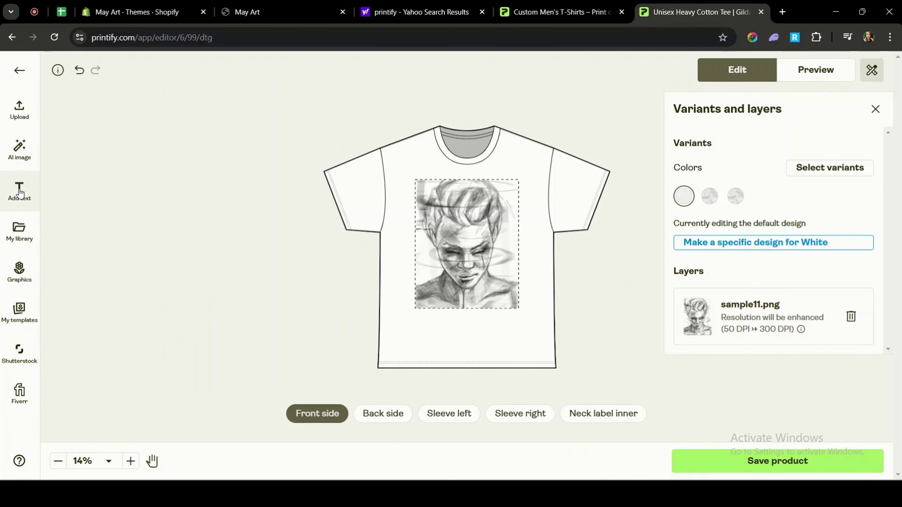
- Add the text "Afro Life" in Alex Brush above the portrait and place the blooming_plant.svg graphic beside the portrait
click(19, 190)
scroll(120, 283, down, 5)
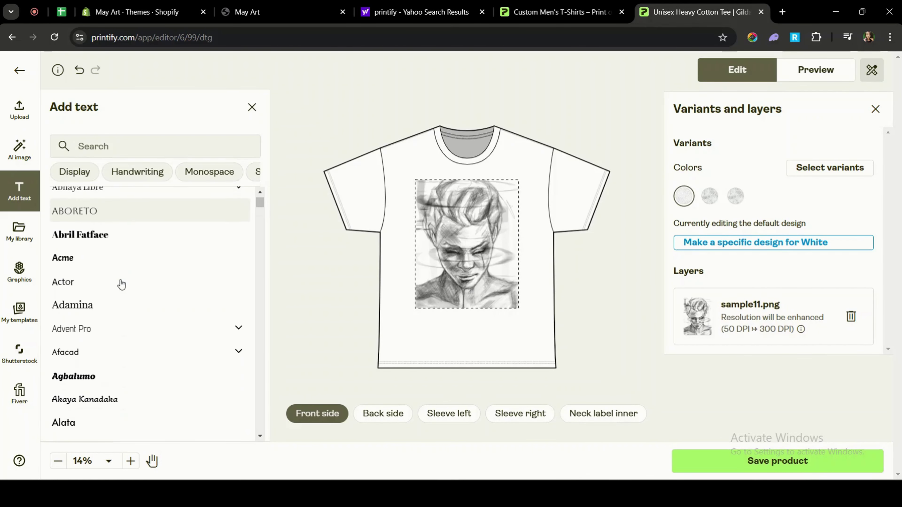
scroll(121, 283, down, 2)
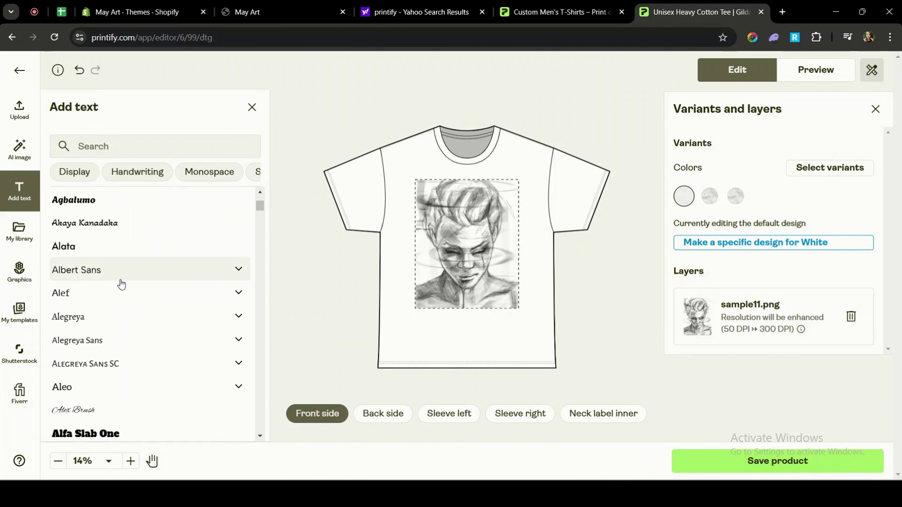
click(155, 409)
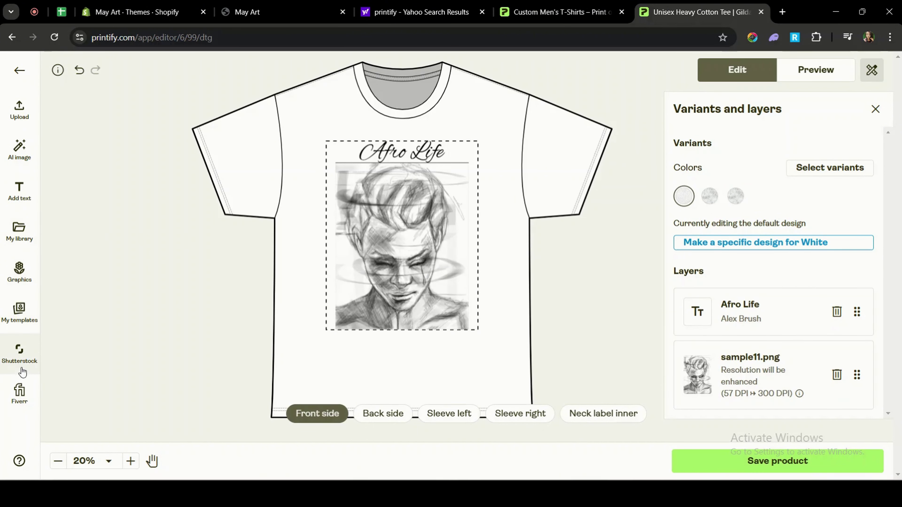
click(18, 279)
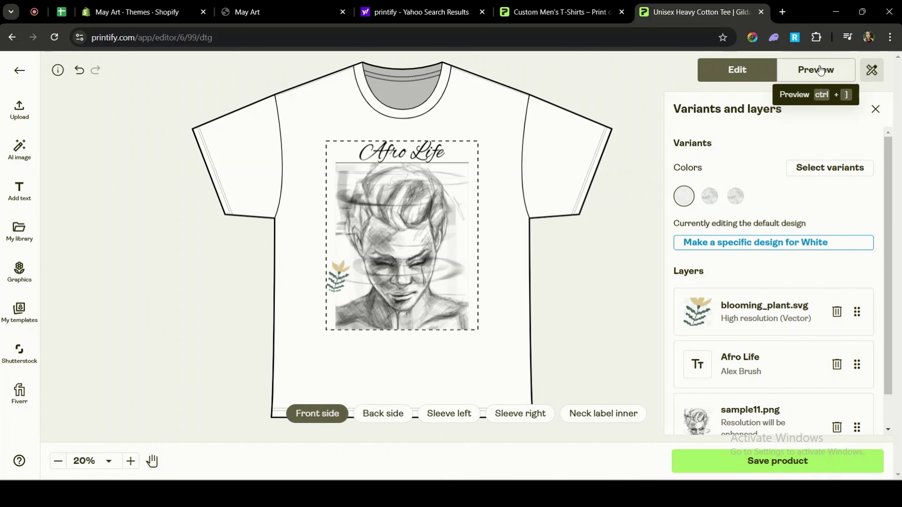
- Preview the shirt in the Folded and Hanging 1 to 3 mockups, including the third color in Realistic (CMYK) mode
click(819, 70)
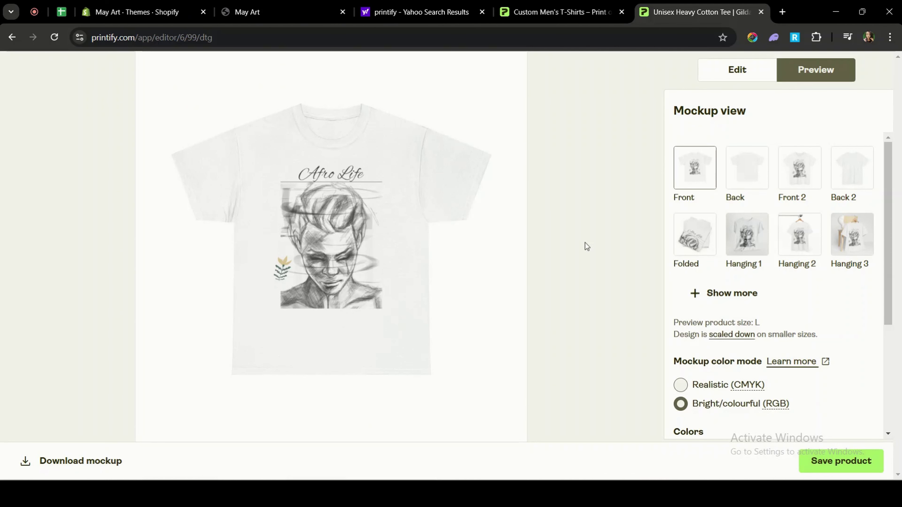
click(695, 234)
click(739, 238)
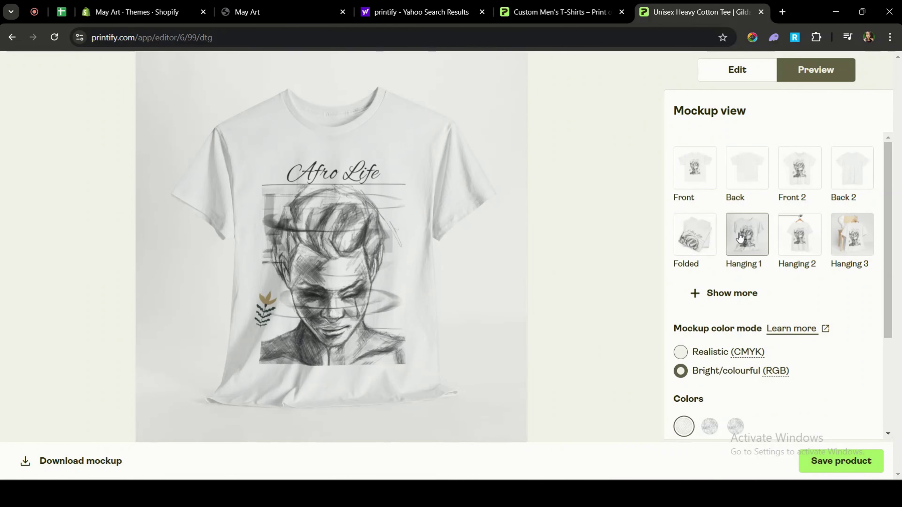
click(788, 237)
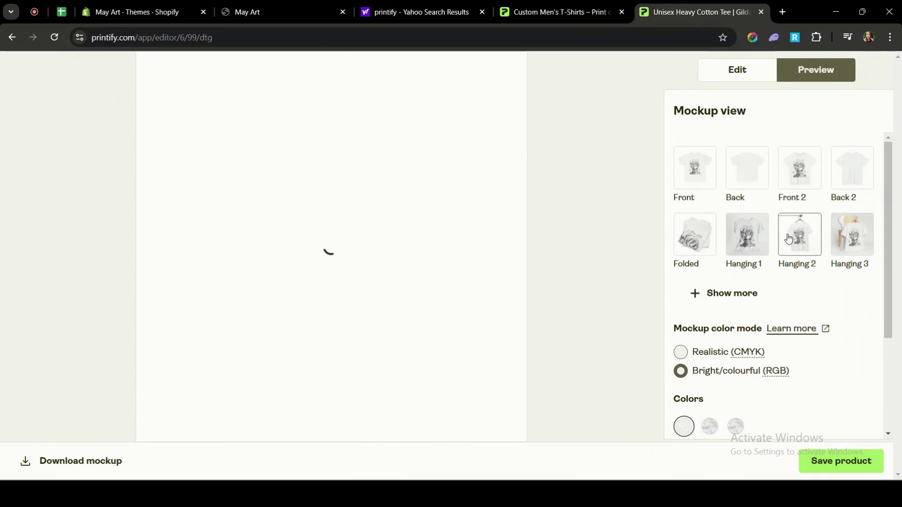
click(849, 240)
click(735, 426)
click(813, 352)
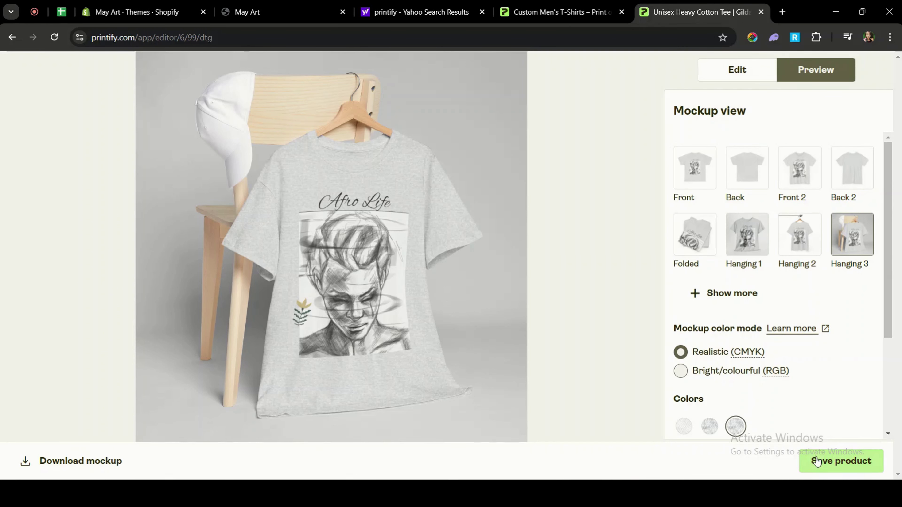
- Save the product, start publishing it, and skip the Etsy offer in favor of the other sales channels
click(843, 466)
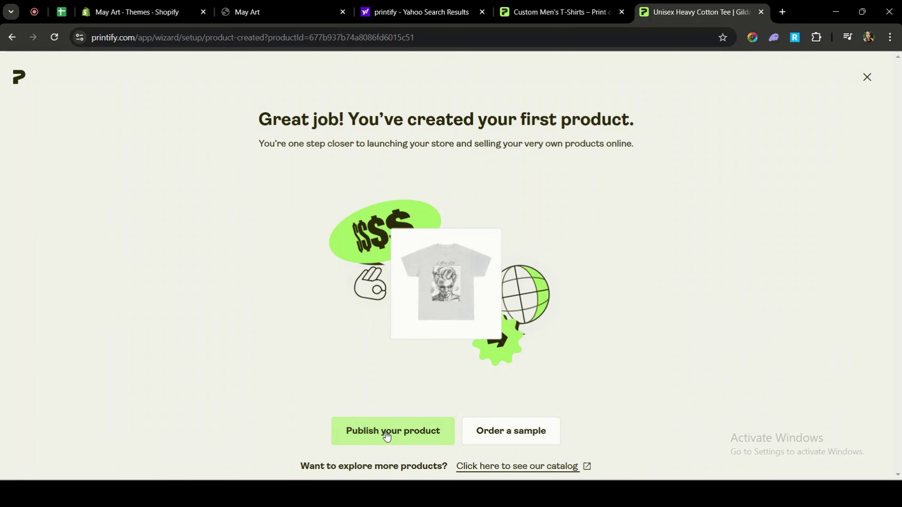
click(386, 437)
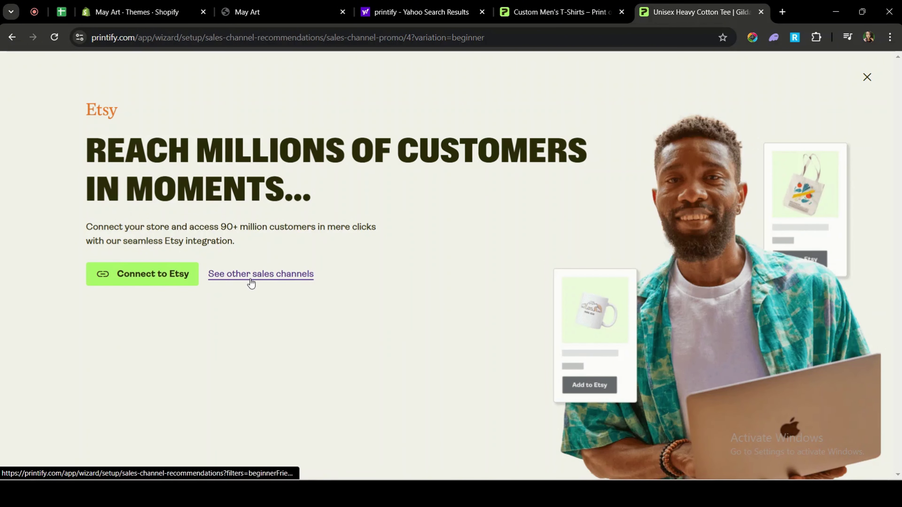
click(265, 276)
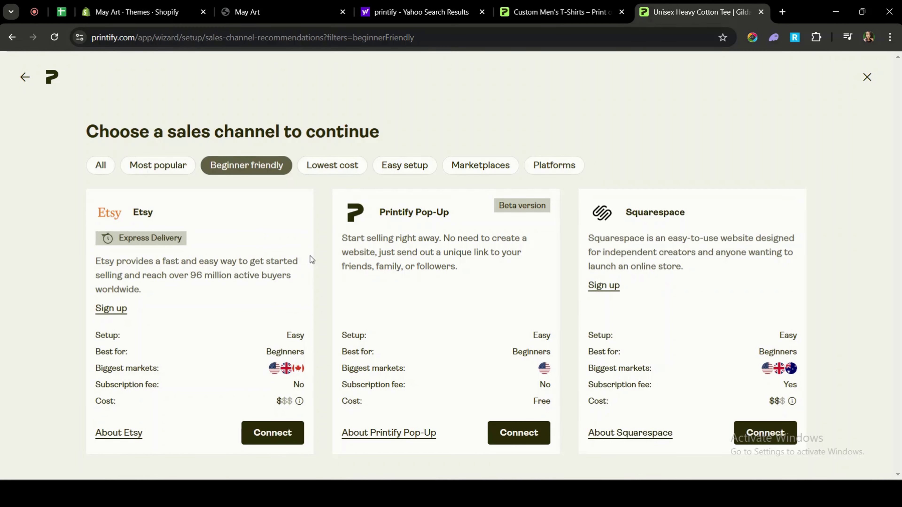
- Choose Shopify from the full list of sales channels and connect the store by its URL
click(99, 165)
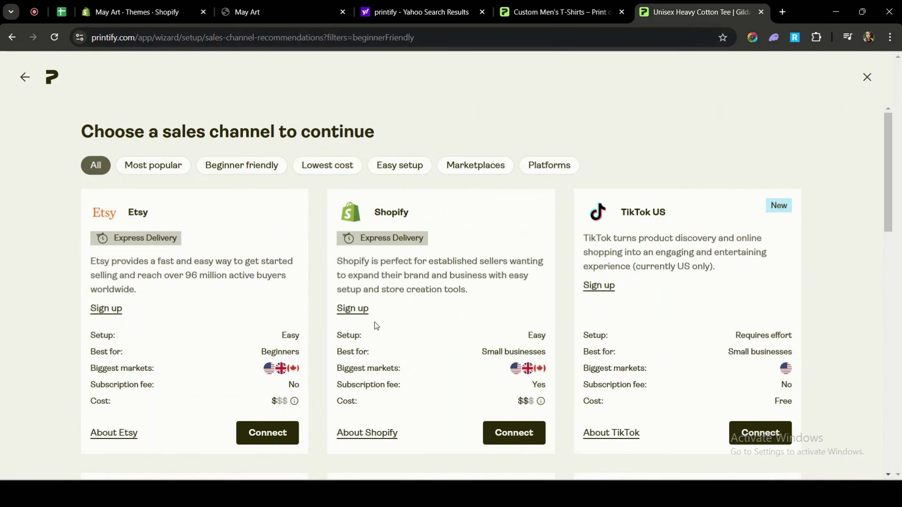
scroll(374, 322, down, 10)
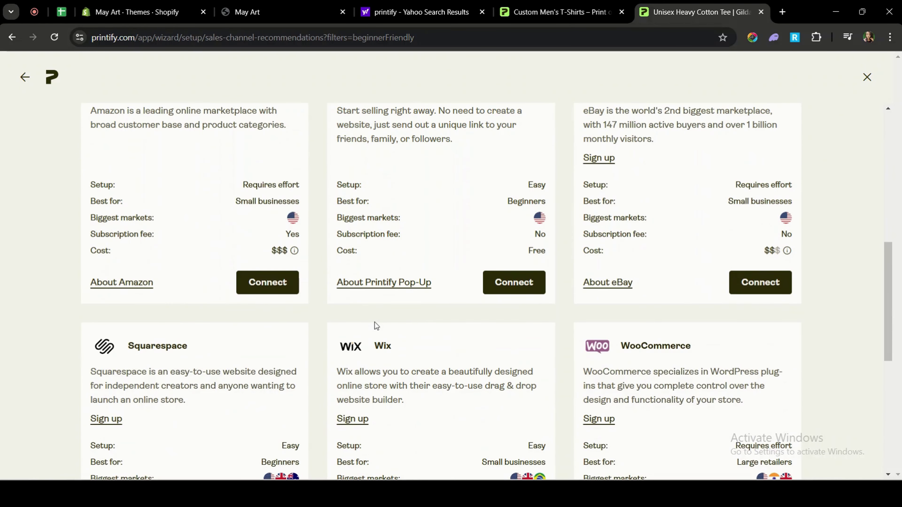
scroll(374, 323, down, 5)
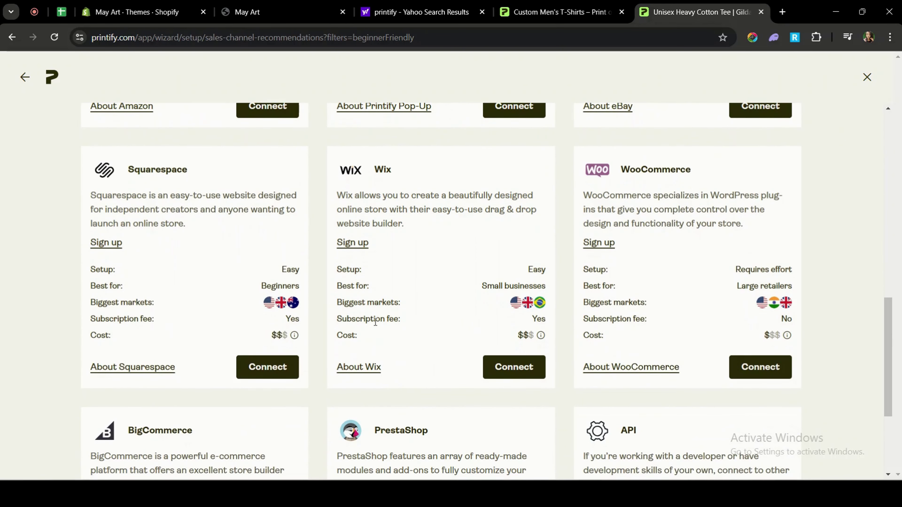
scroll(375, 322, up, 2)
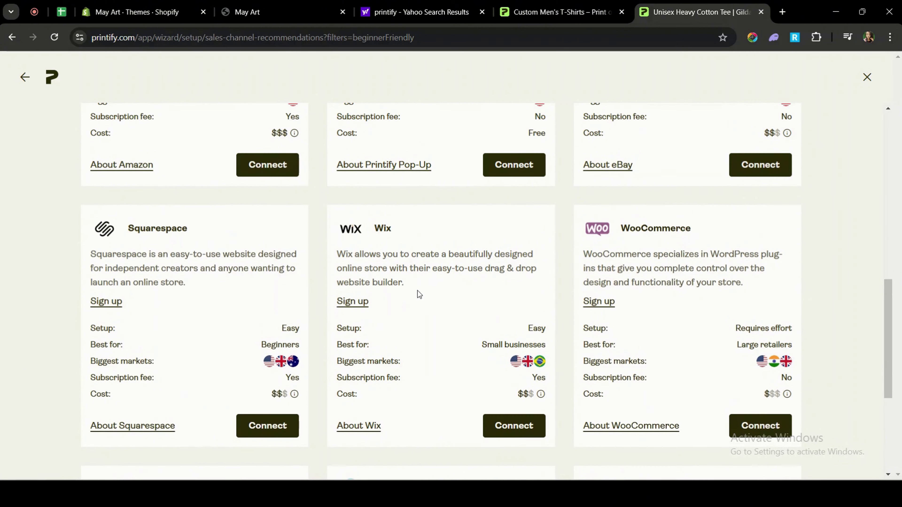
scroll(674, 245, up, 6)
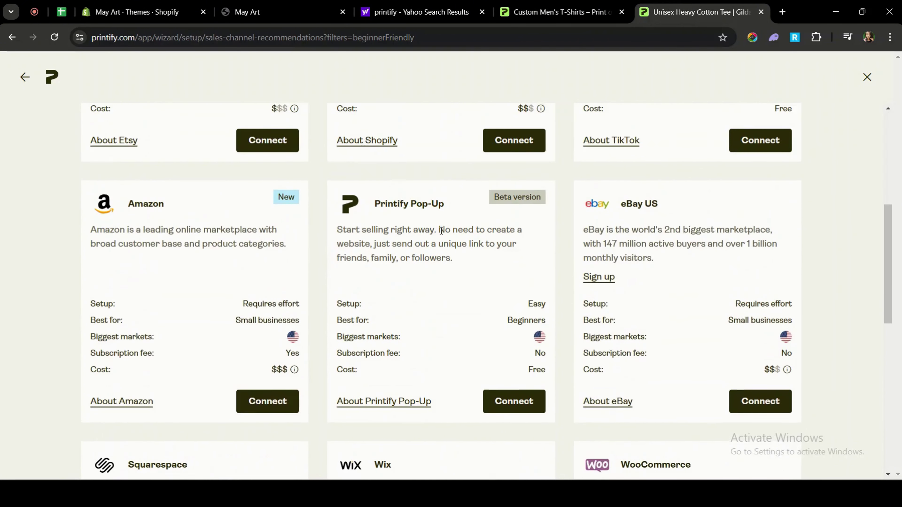
scroll(674, 245, up, 8)
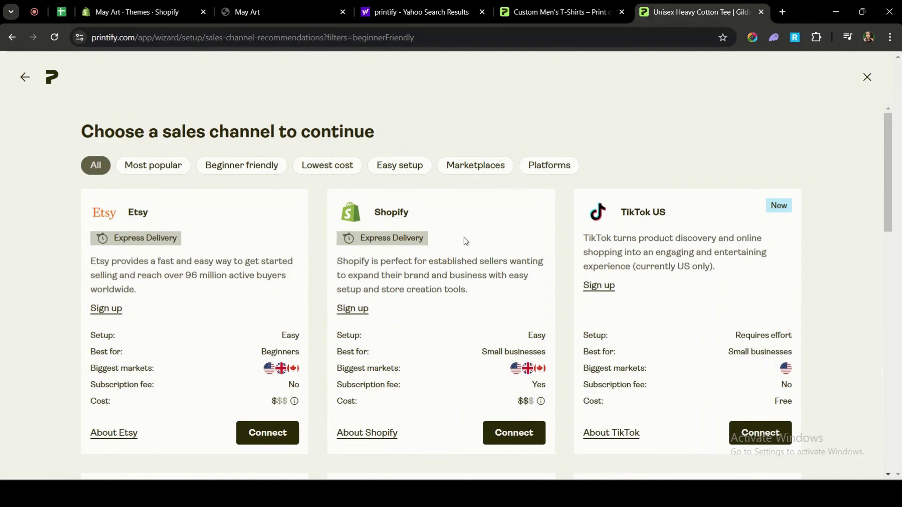
click(508, 433)
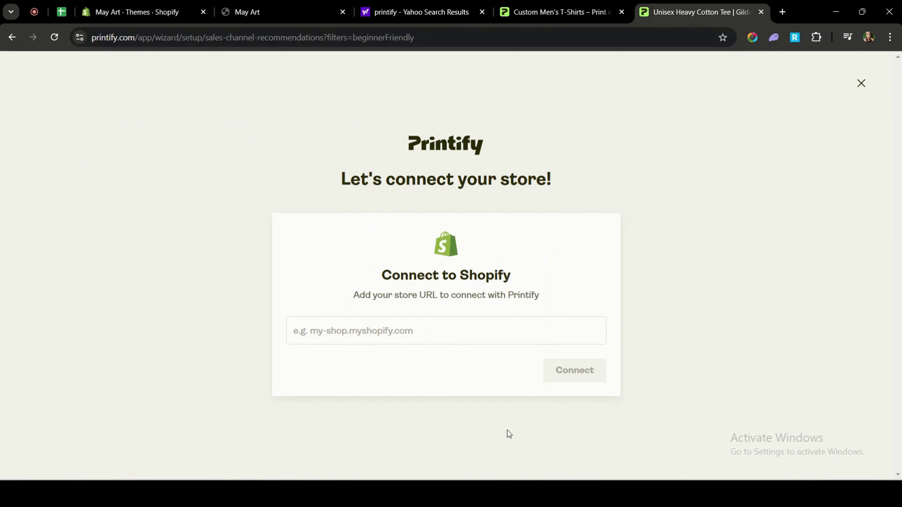
click(514, 327)
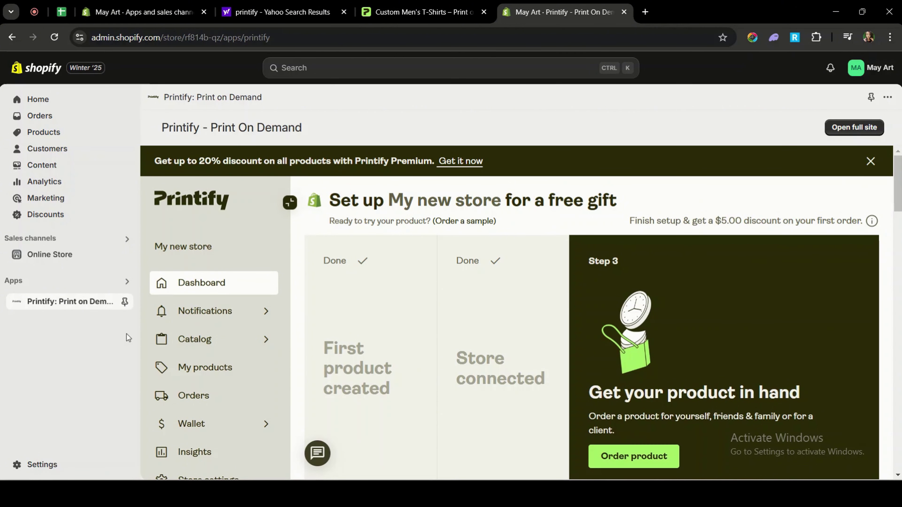
- Pin the Printify: Print on Demand app in Shopify and open its My Products list, dismissing the listings tip
click(125, 303)
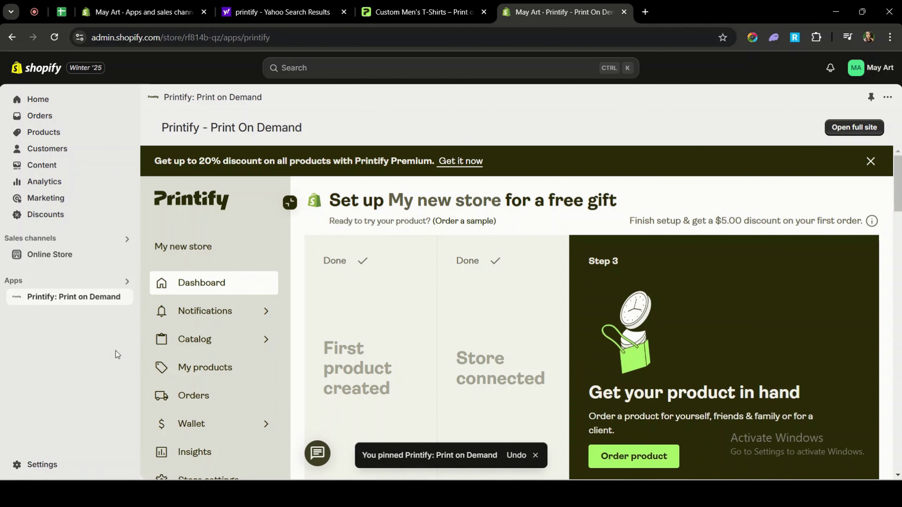
scroll(511, 314, down, 10)
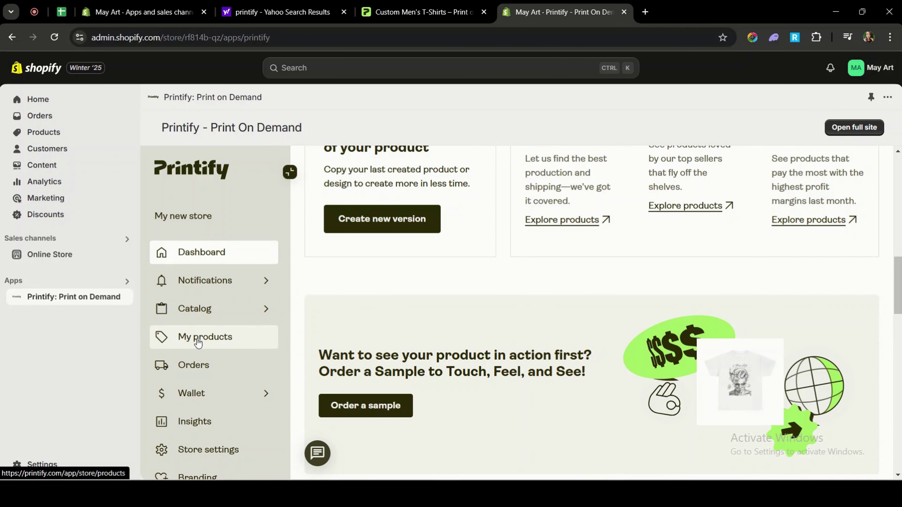
click(198, 347)
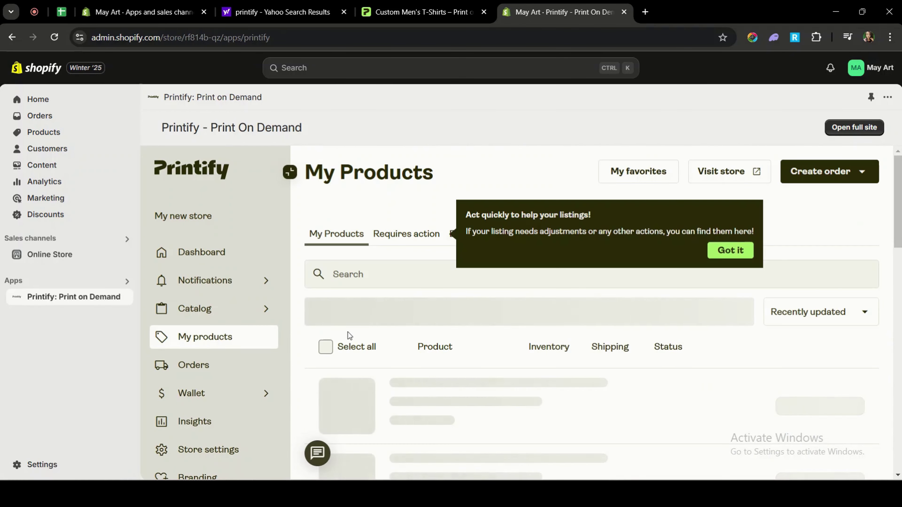
click(746, 257)
scroll(642, 302, down, 5)
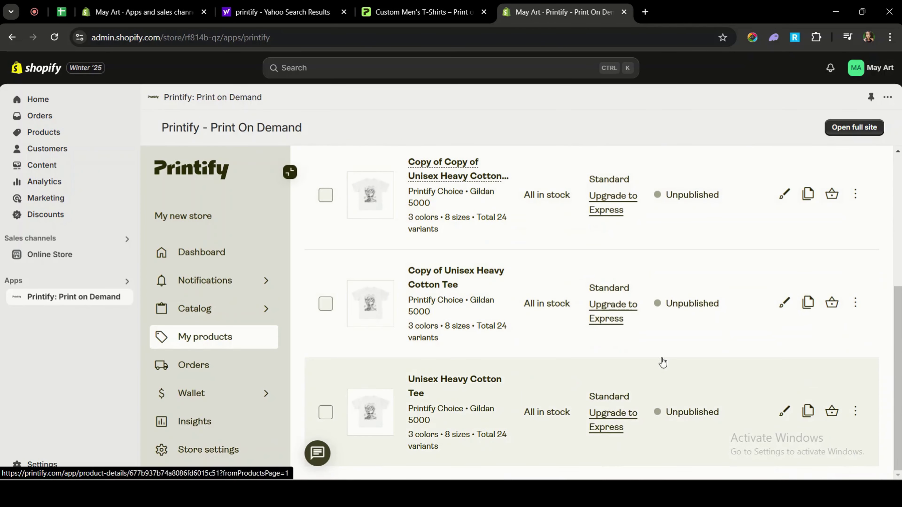
- Publish the Copy of Copy of Unisex Heavy Cotton product to the Shopify store, keeping individual product details
scroll(662, 363, up, 3)
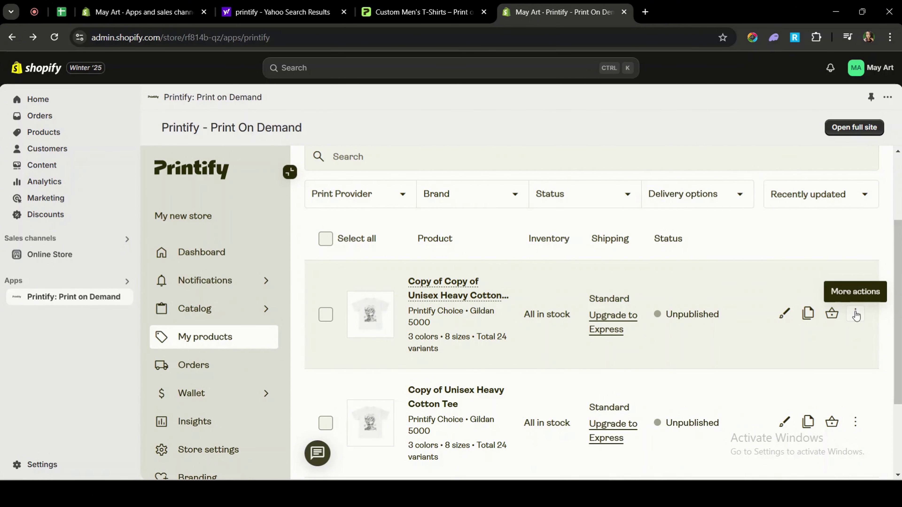
click(856, 315)
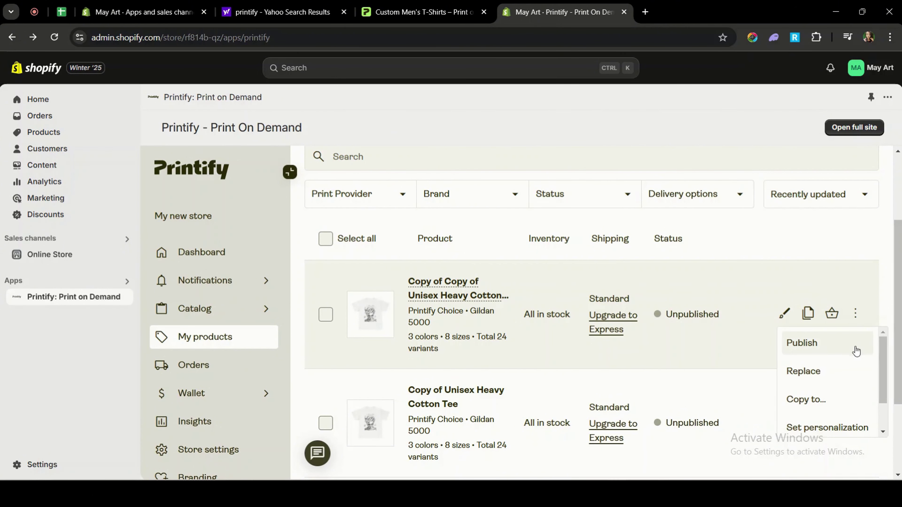
click(840, 344)
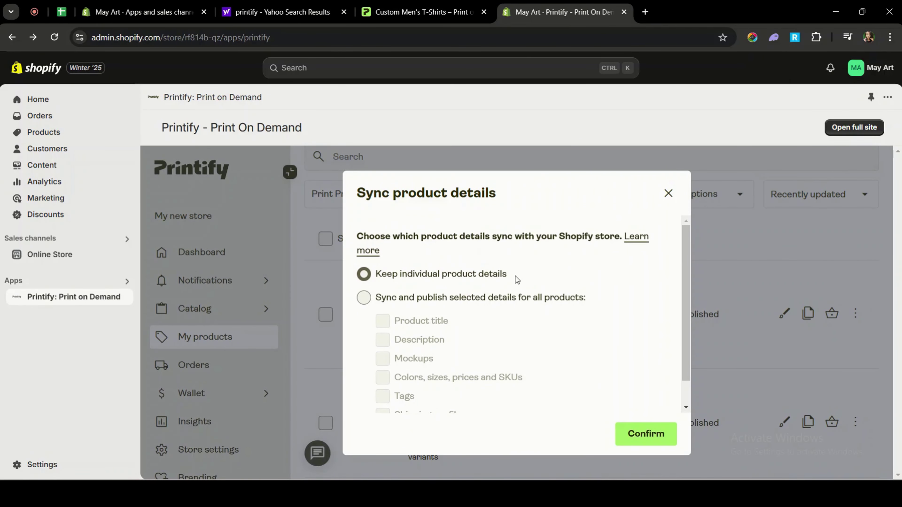
scroll(568, 343, down, 1)
click(636, 434)
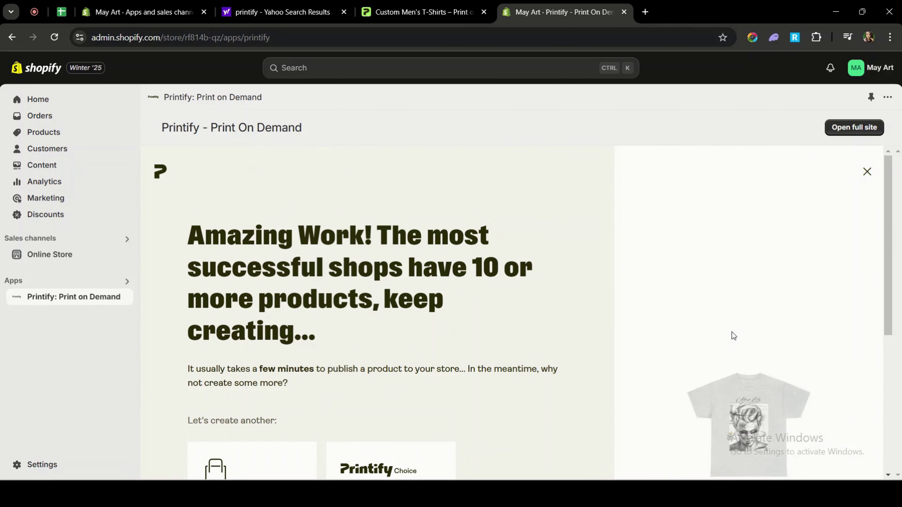
scroll(731, 332, down, 5)
scroll(732, 335, up, 5)
- Open Copy of Unisex Garment-Dyed T-shirt from the Shopify products and review its description, media, tags and variants
click(79, 133)
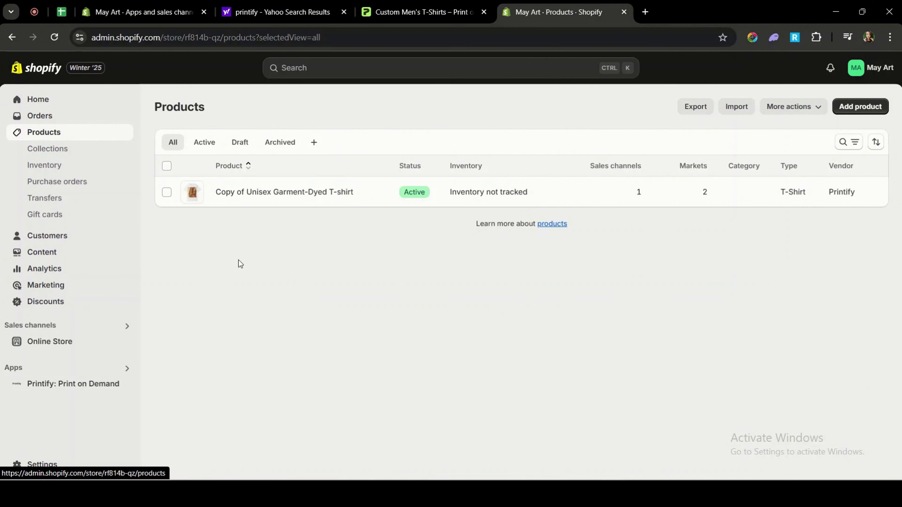
click(289, 194)
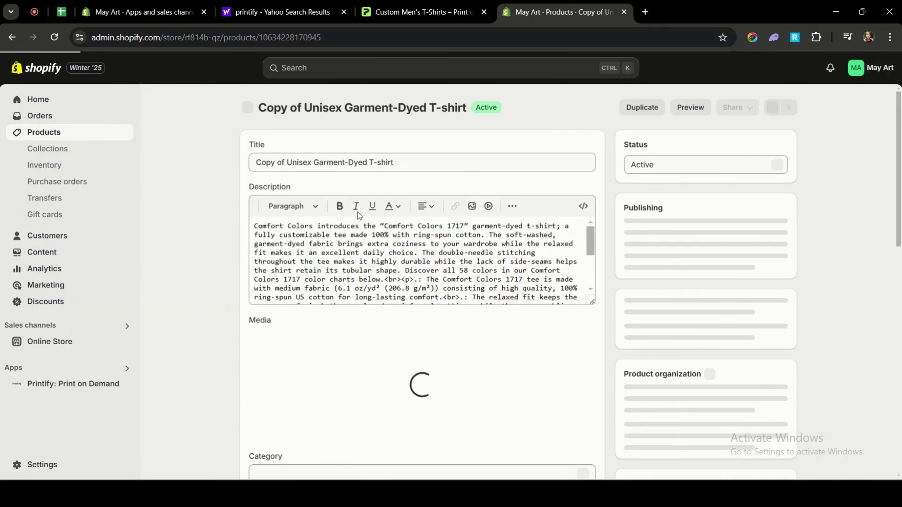
scroll(411, 259, down, 3)
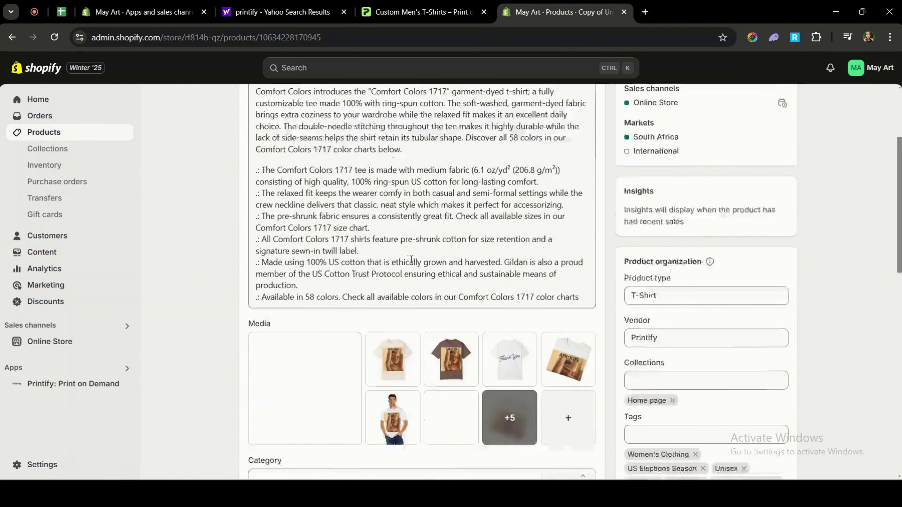
scroll(411, 259, down, 4)
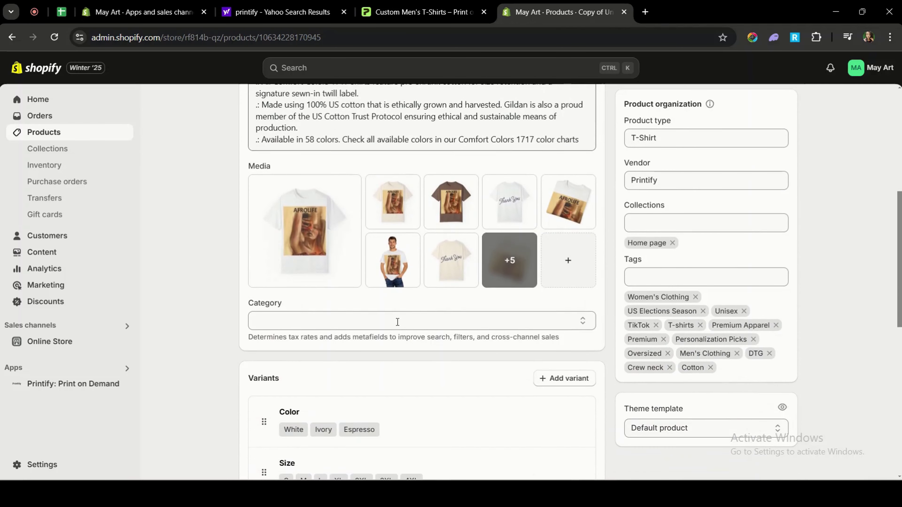
scroll(398, 322, down, 2)
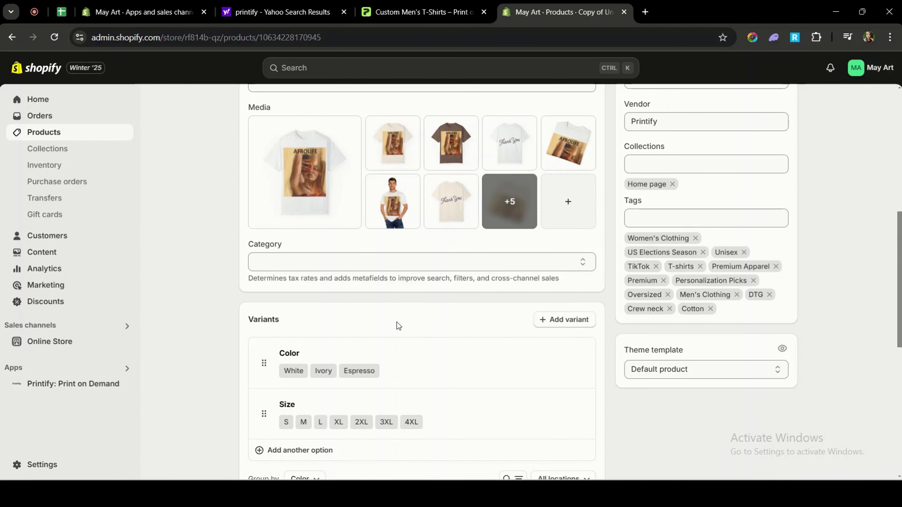
scroll(552, 209, up, 9)
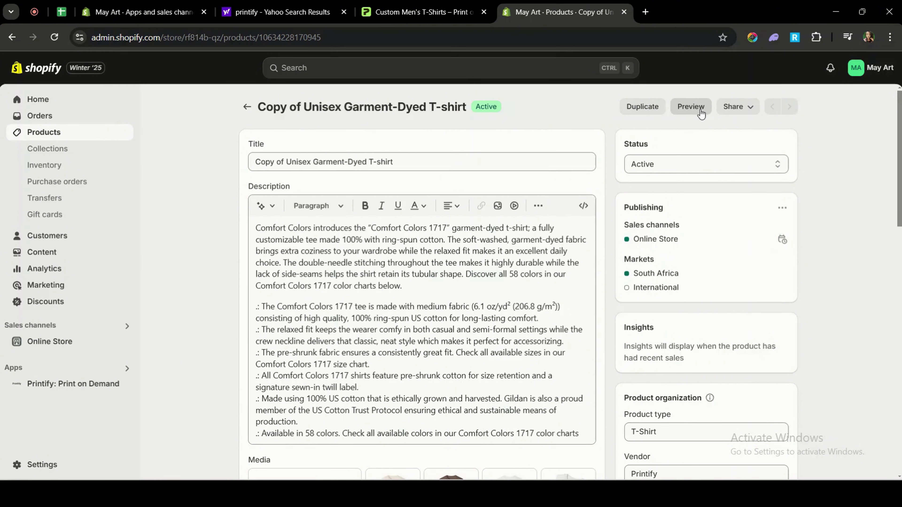
- Preview the garment-dyed T-shirt in the online store and examine its mockup images, price, colors and sizes
click(691, 106)
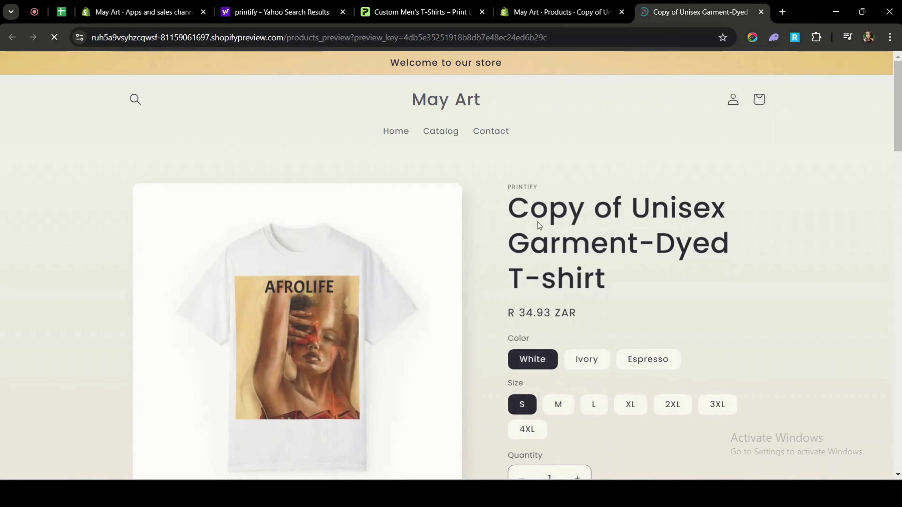
scroll(538, 222, down, 10)
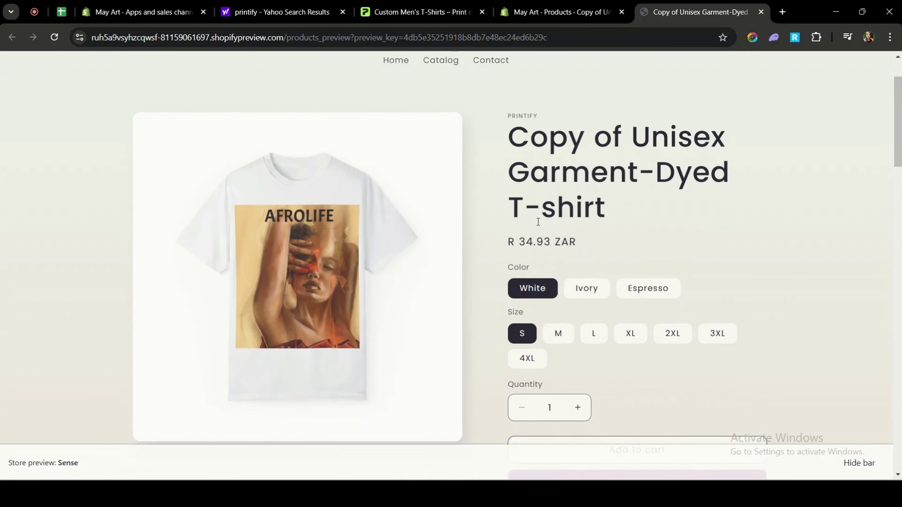
scroll(614, 225, up, 10)
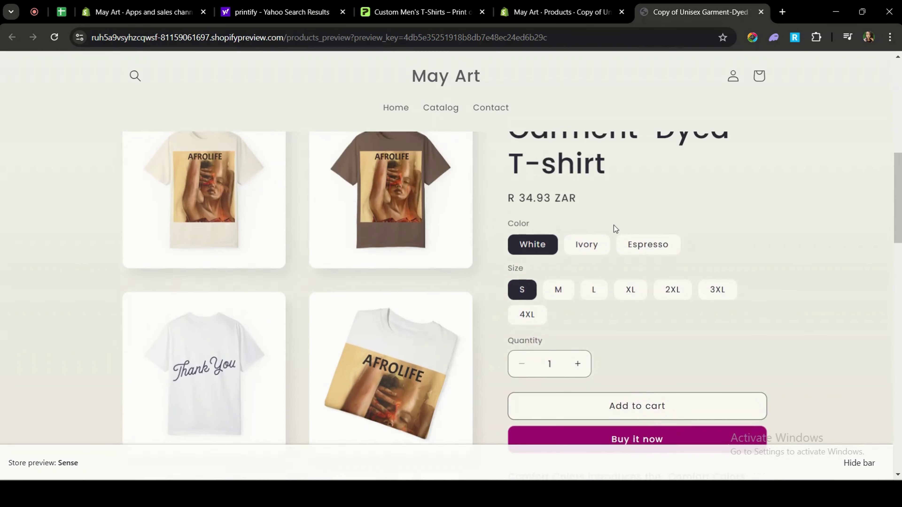
scroll(614, 226, up, 3)
scroll(614, 226, down, 4)
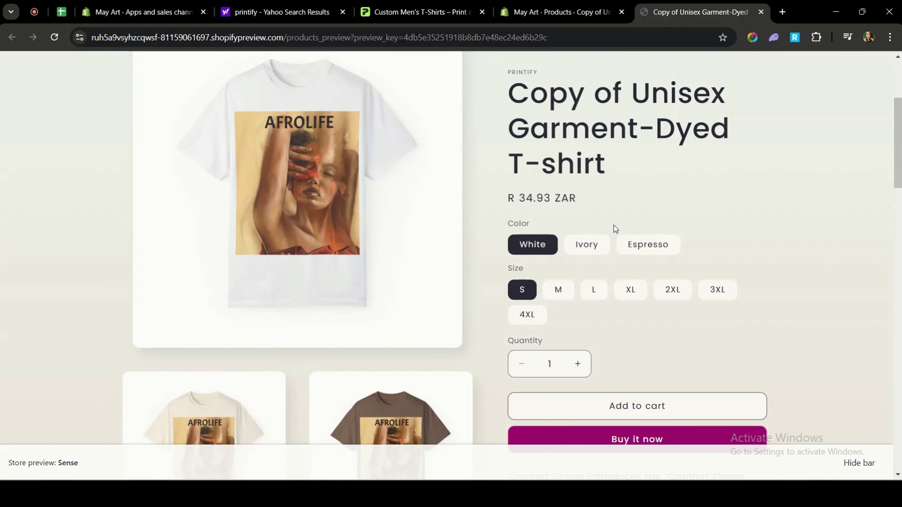
scroll(615, 228, down, 3)
scroll(615, 227, up, 3)
scroll(536, 232, down, 3)
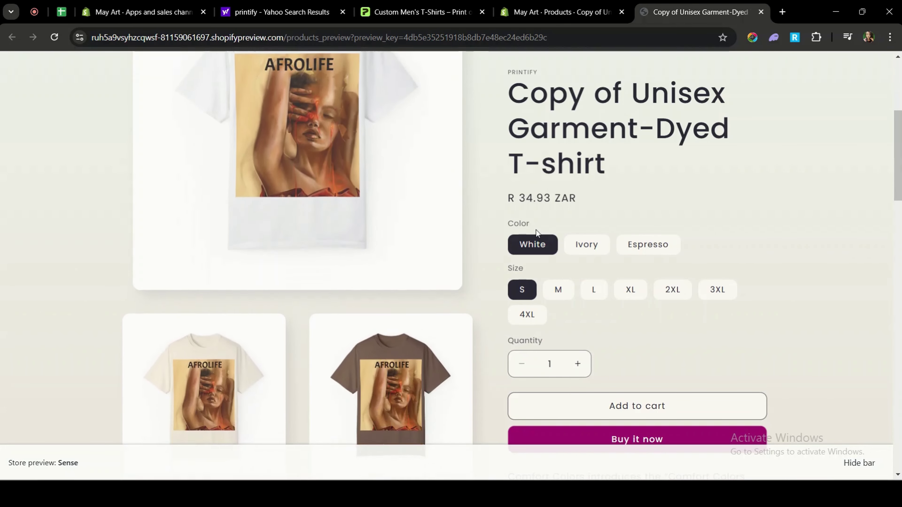
scroll(536, 230, down, 3)
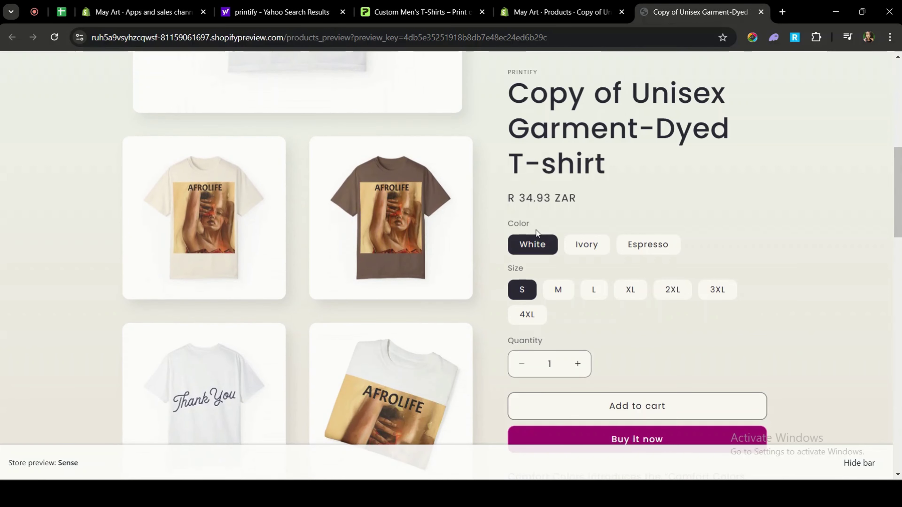
scroll(535, 230, down, 2)
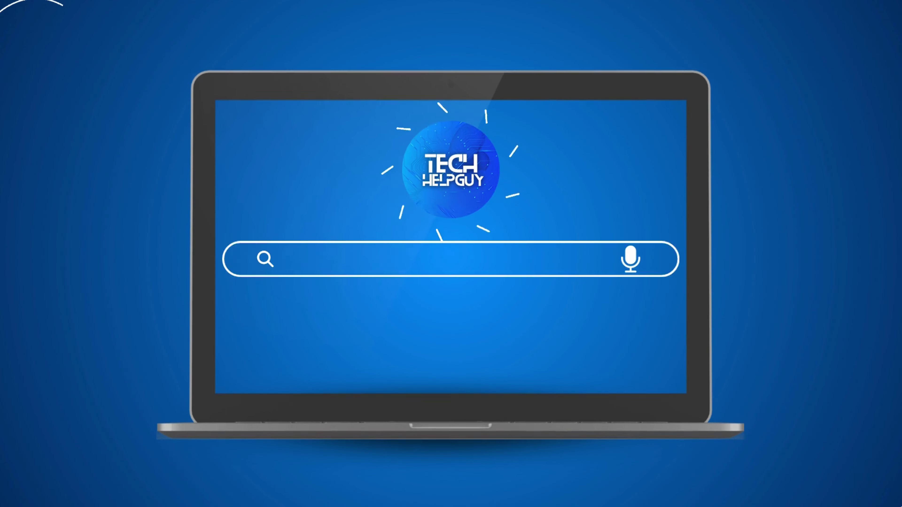